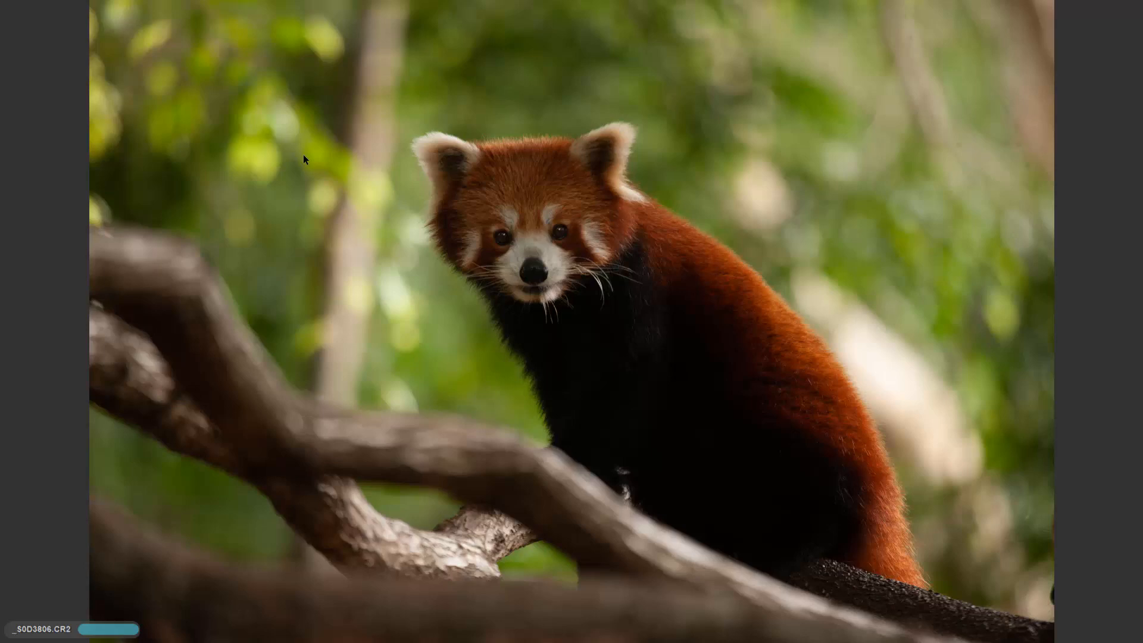
Leave the full-screen preview of _S0D3806.CR2 and rate the photo three stars, raising the rating to four stars
key(space)
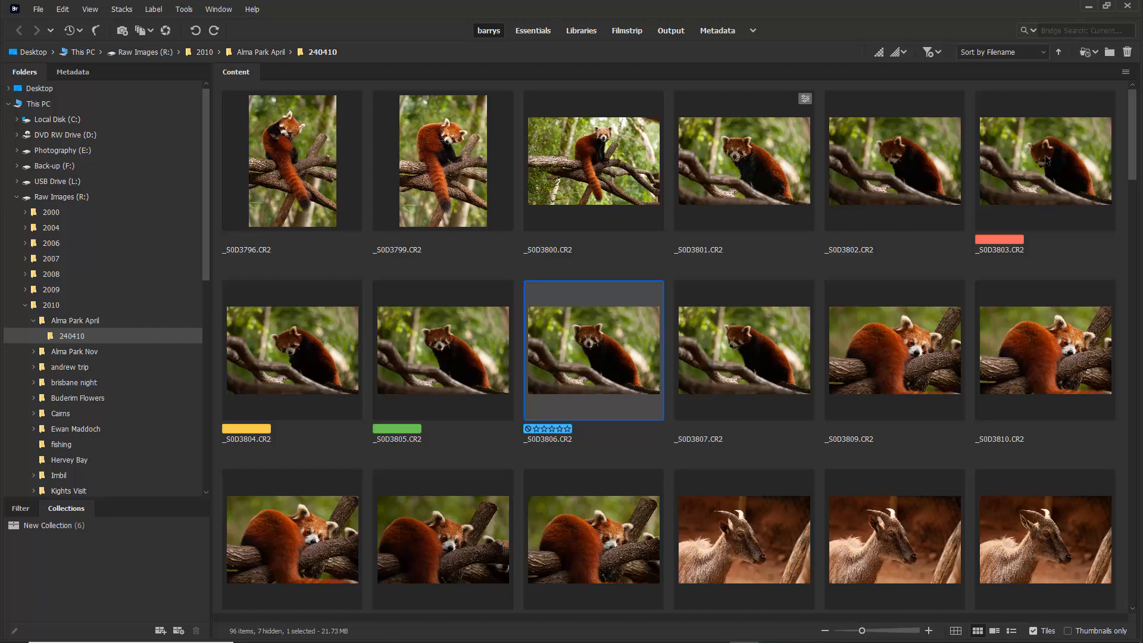
key(ctrl+3)
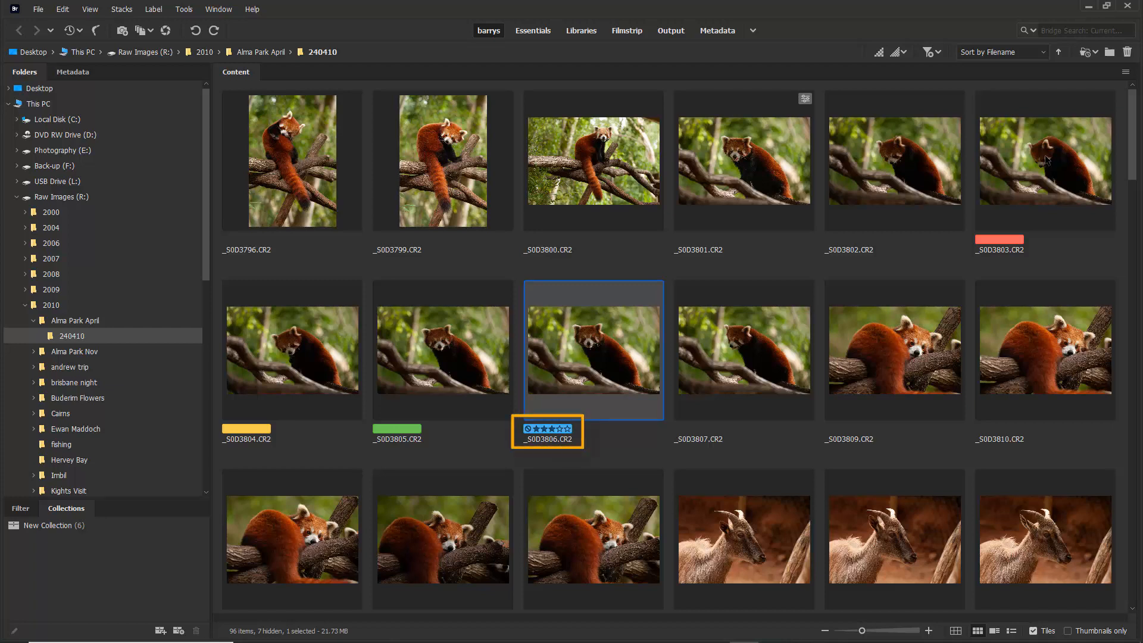
key(ctrl+4)
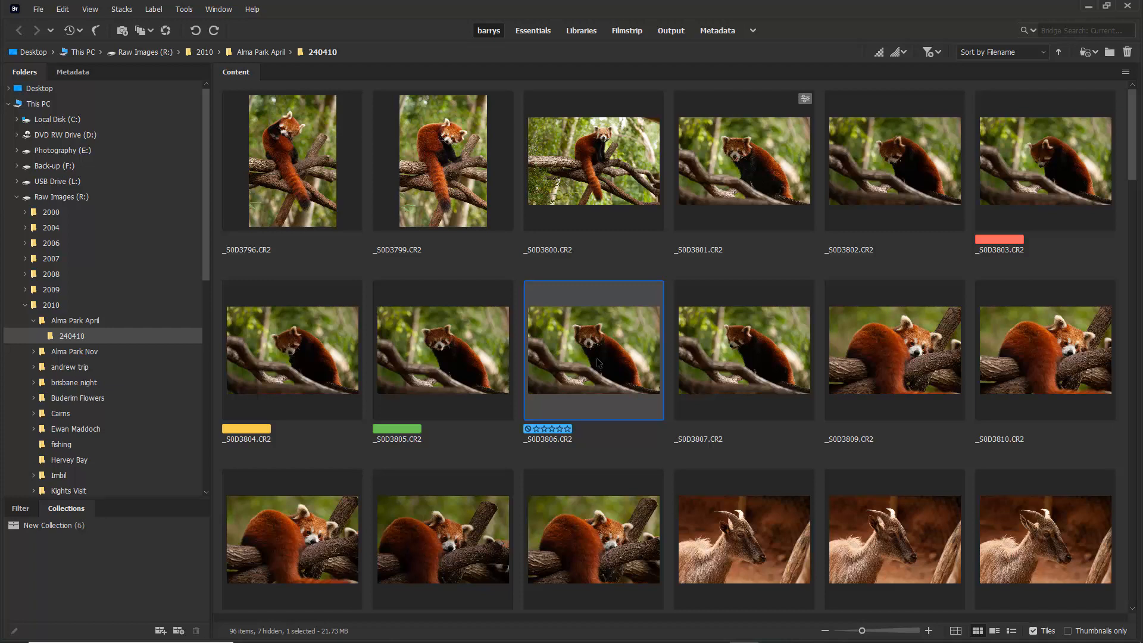
Remove the colour labels from _S0D3806.CR2, _S0D3803.CR2, _S0D3804.CR2 and _S0D3805.CR2
key(ctrl+9)
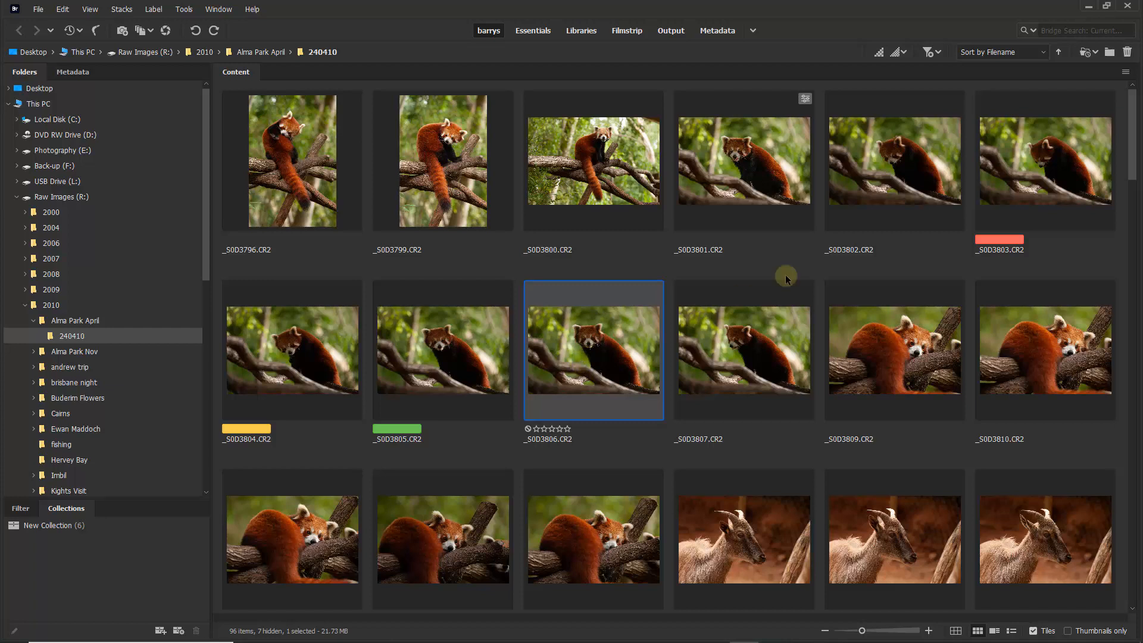
click(1036, 164)
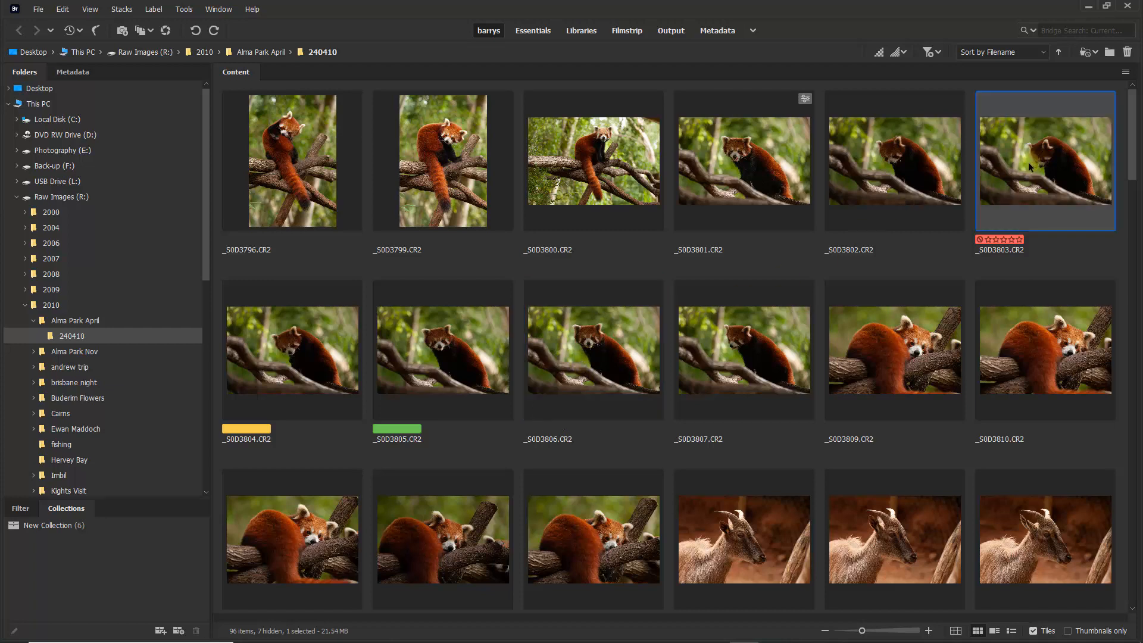
ctrl+click(298, 352)
ctrl+click(437, 349)
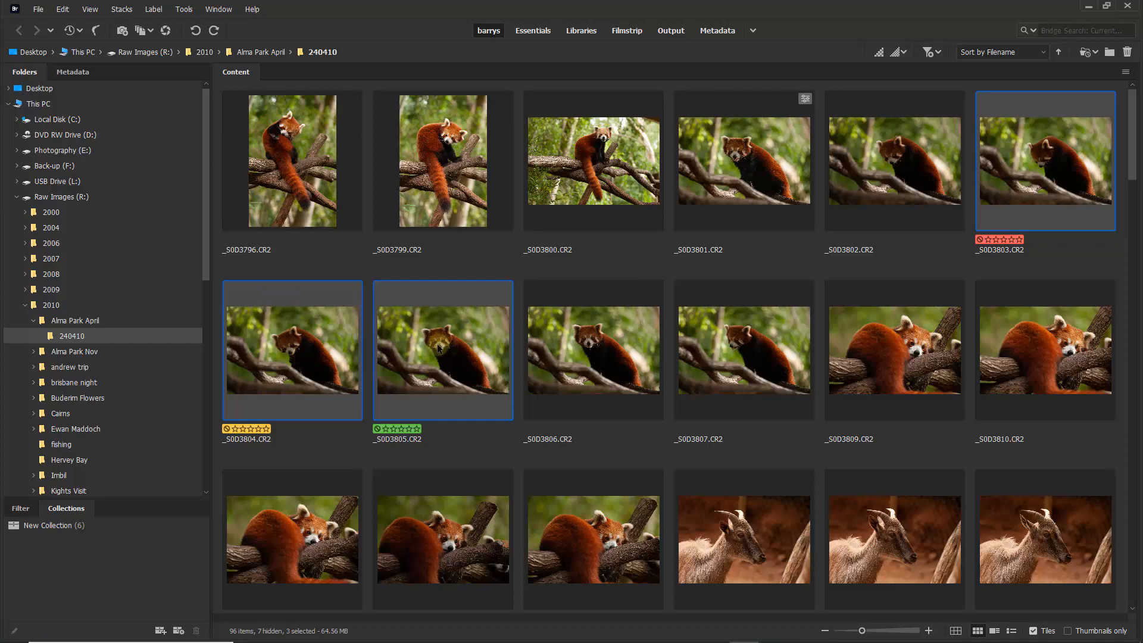
right_click(437, 349)
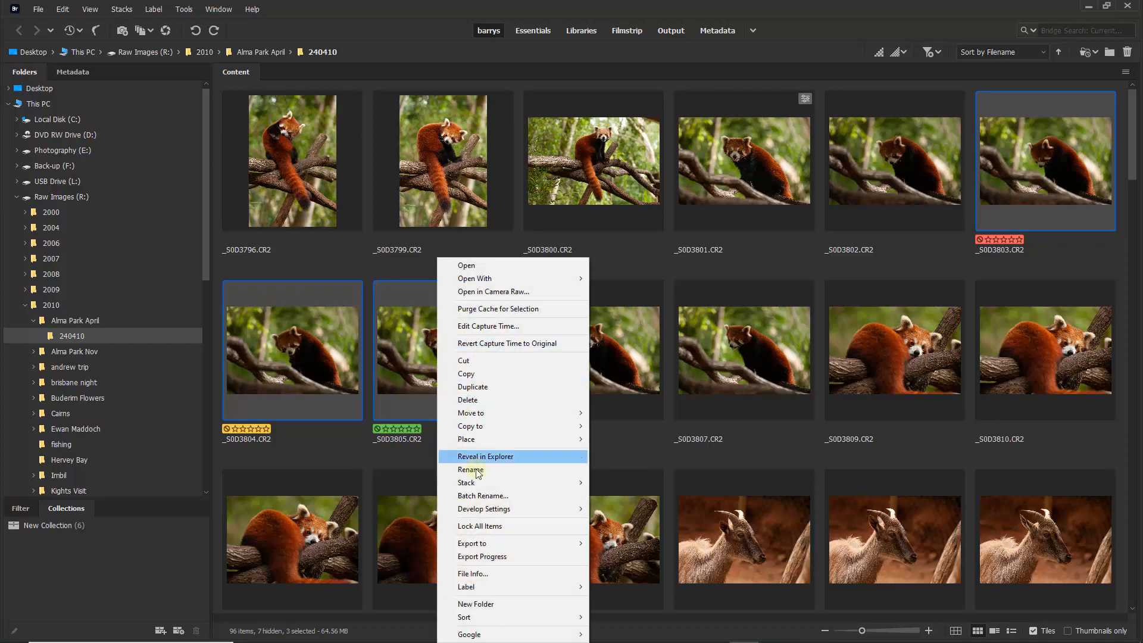
mouse_move(531, 584)
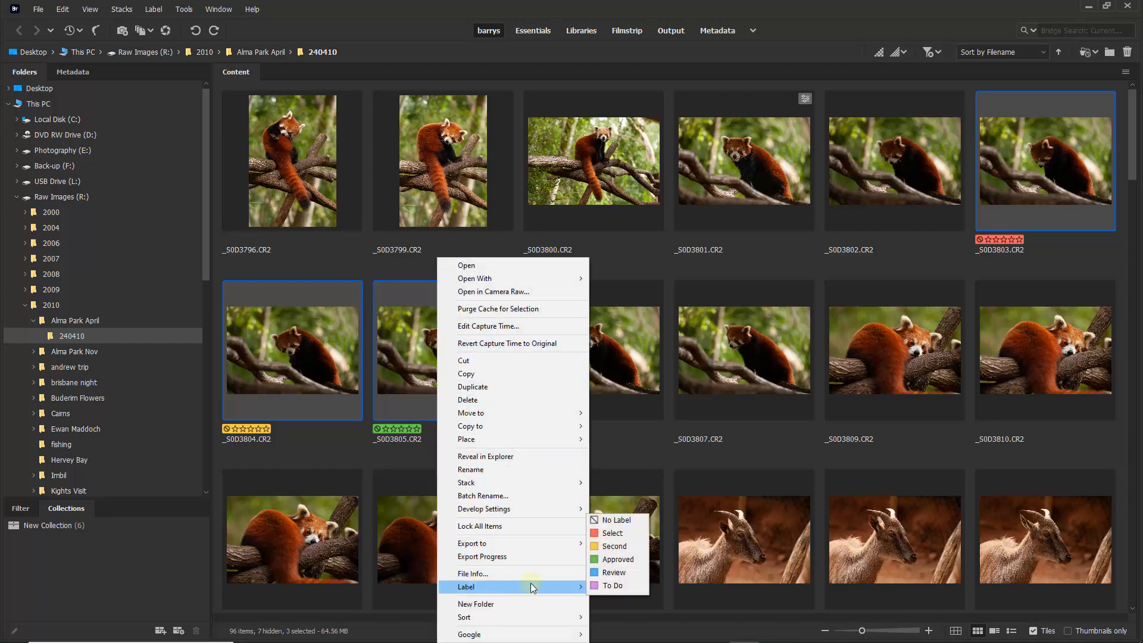
click(617, 522)
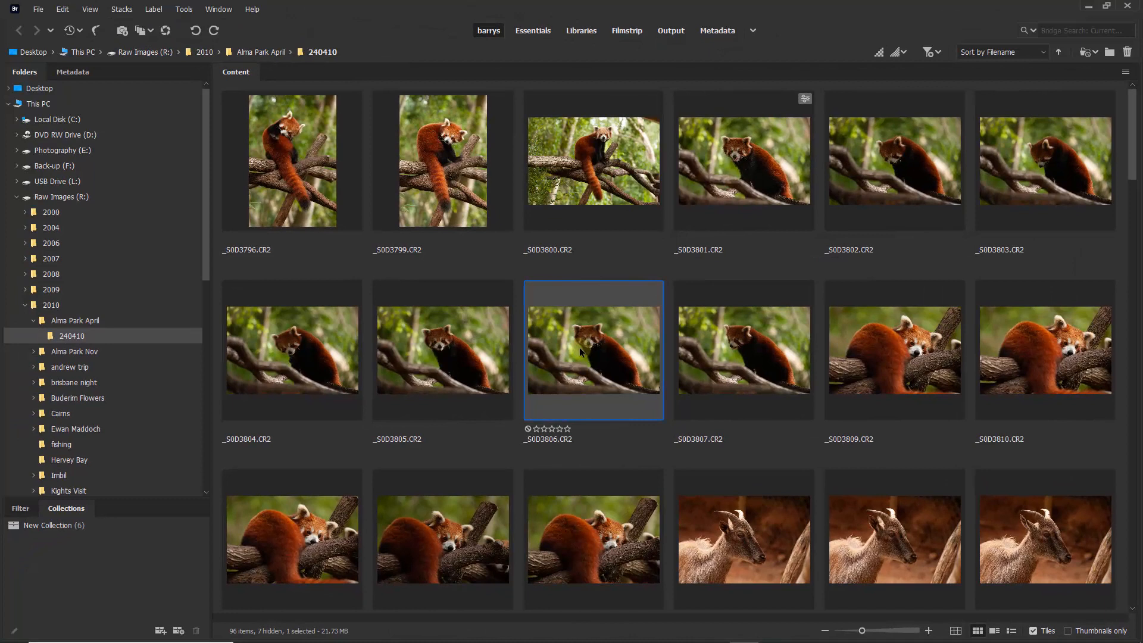
Label _S0D3806.CR2 and _S0D3807.CR2 green in the full-screen preview, and return to the thumbnails
key(space)
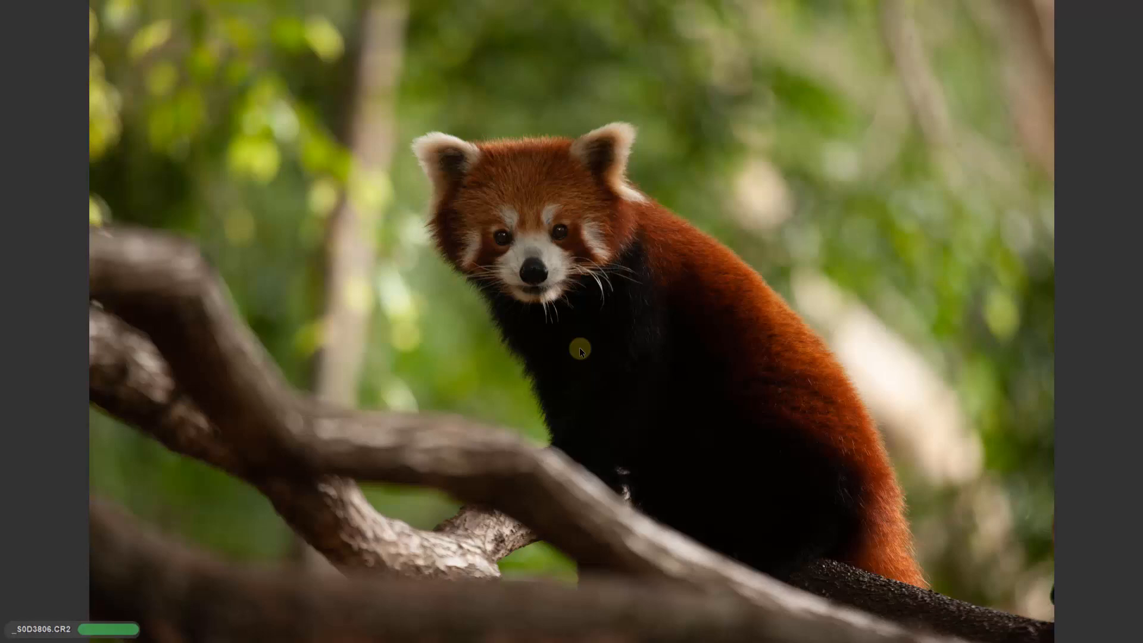
key(Right)
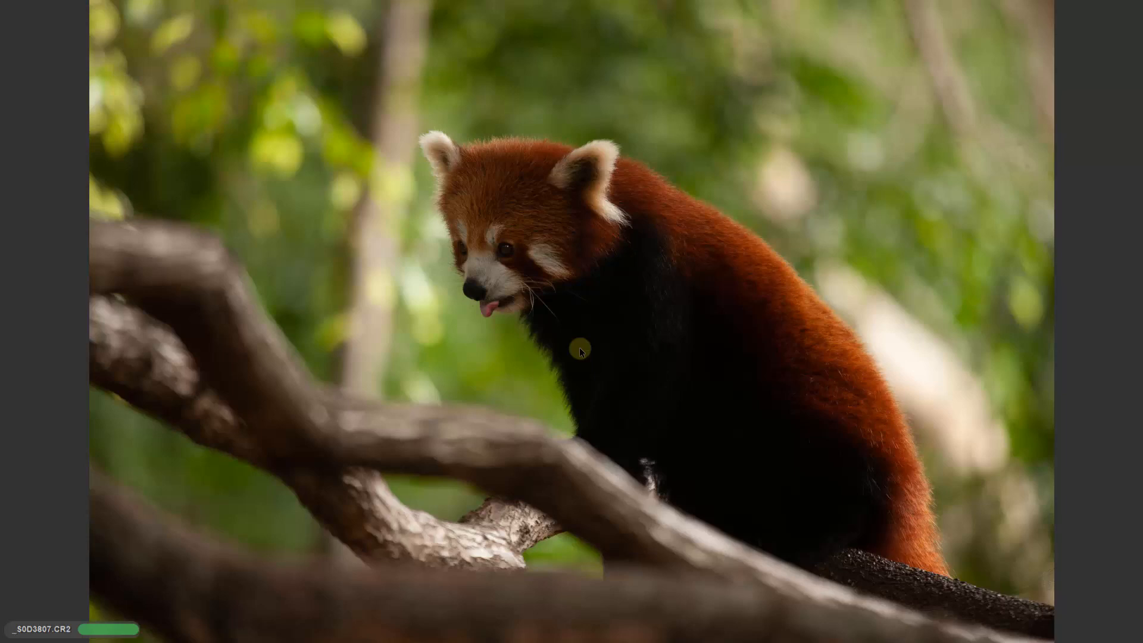
click(580, 352)
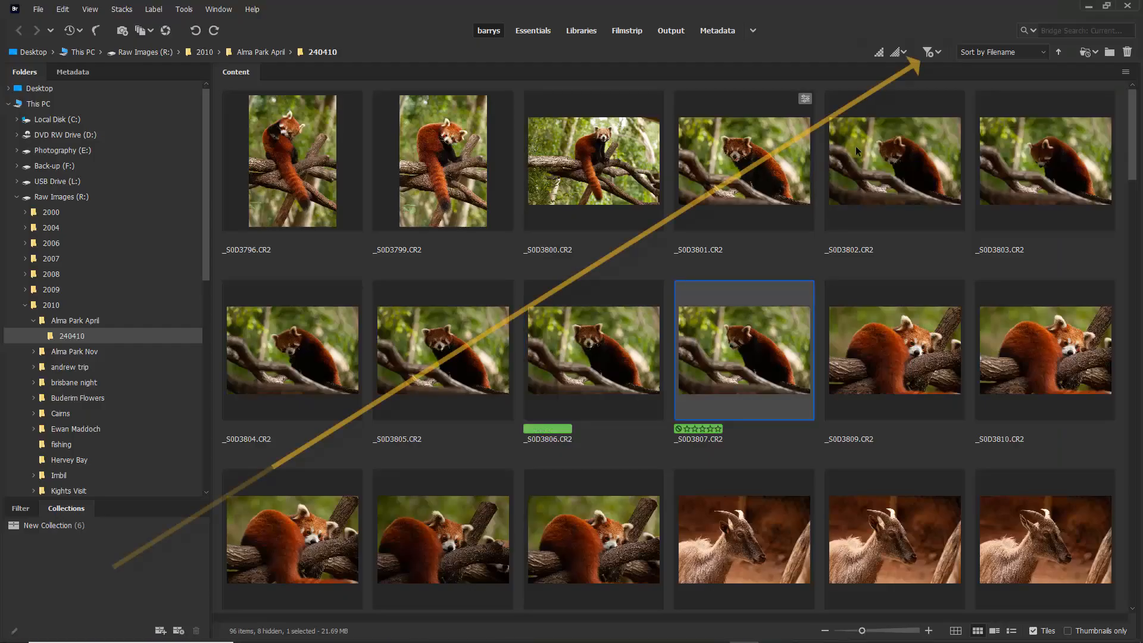
Filter the folder to show labeled items only, and clear the filter to show all photos again
click(938, 52)
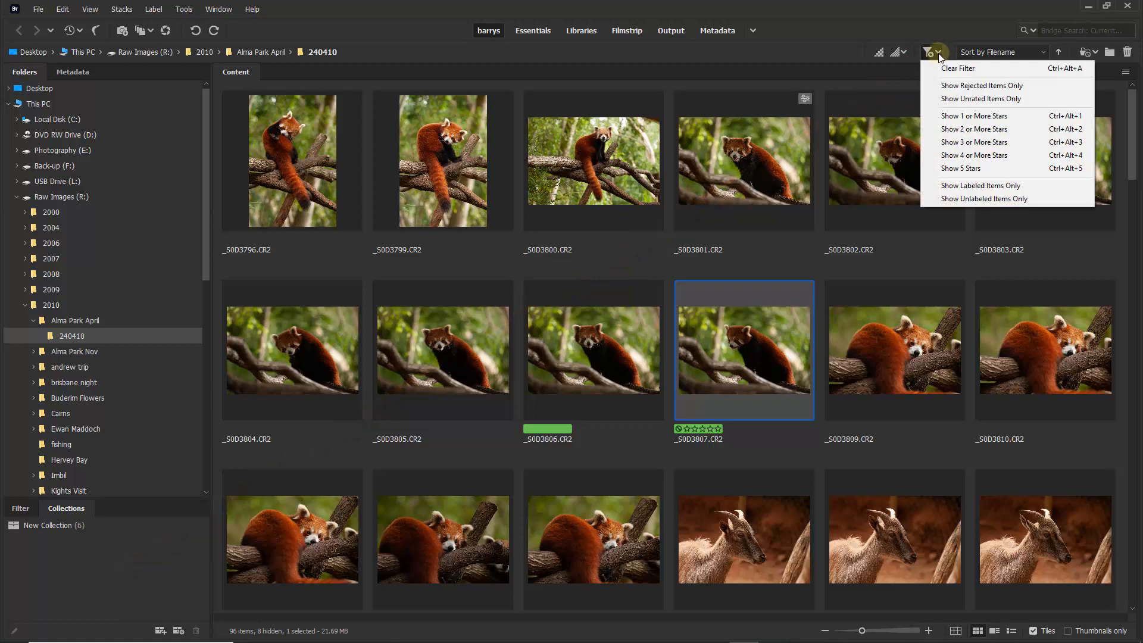
click(965, 186)
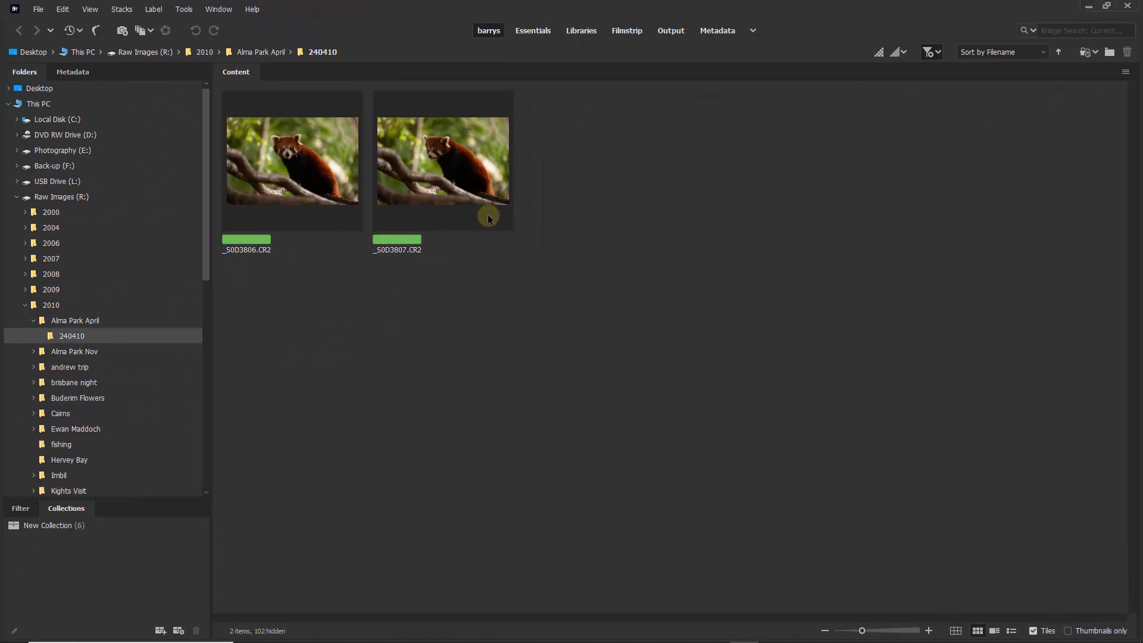
click(938, 54)
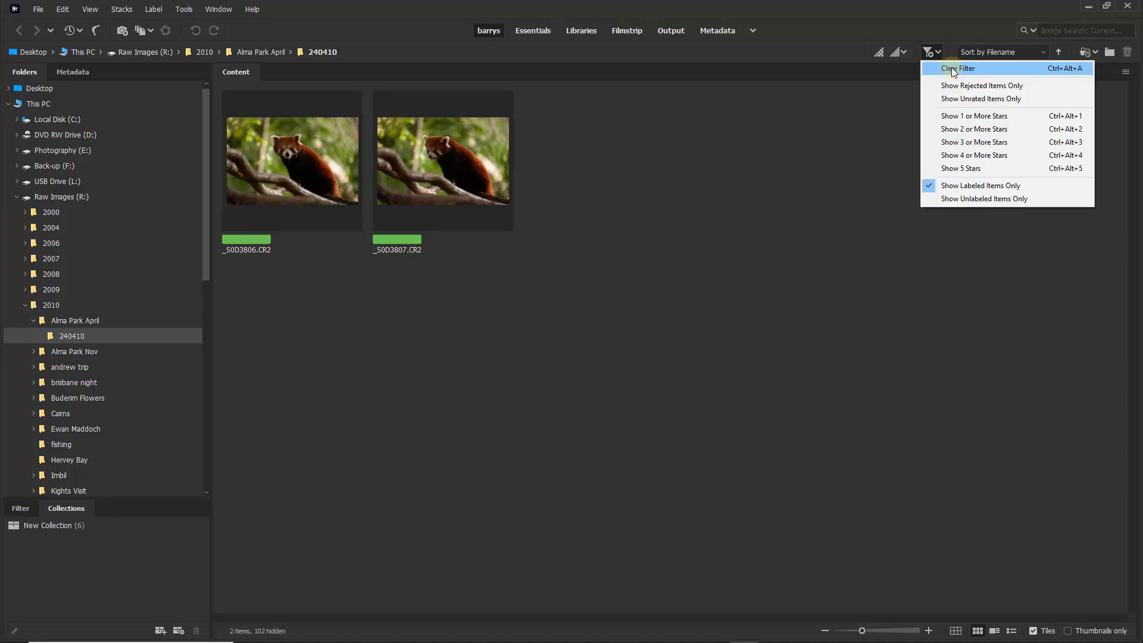
click(954, 70)
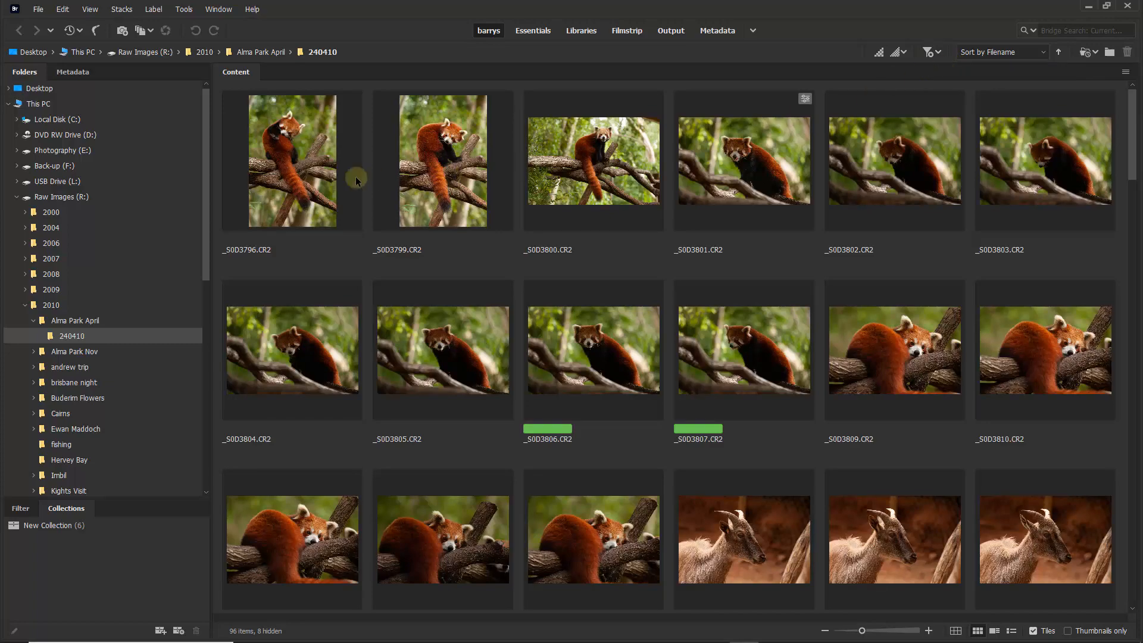
Select the fifteen red panda photos starting at _S0D3796.CR2 and open them in Review Mode
click(294, 182)
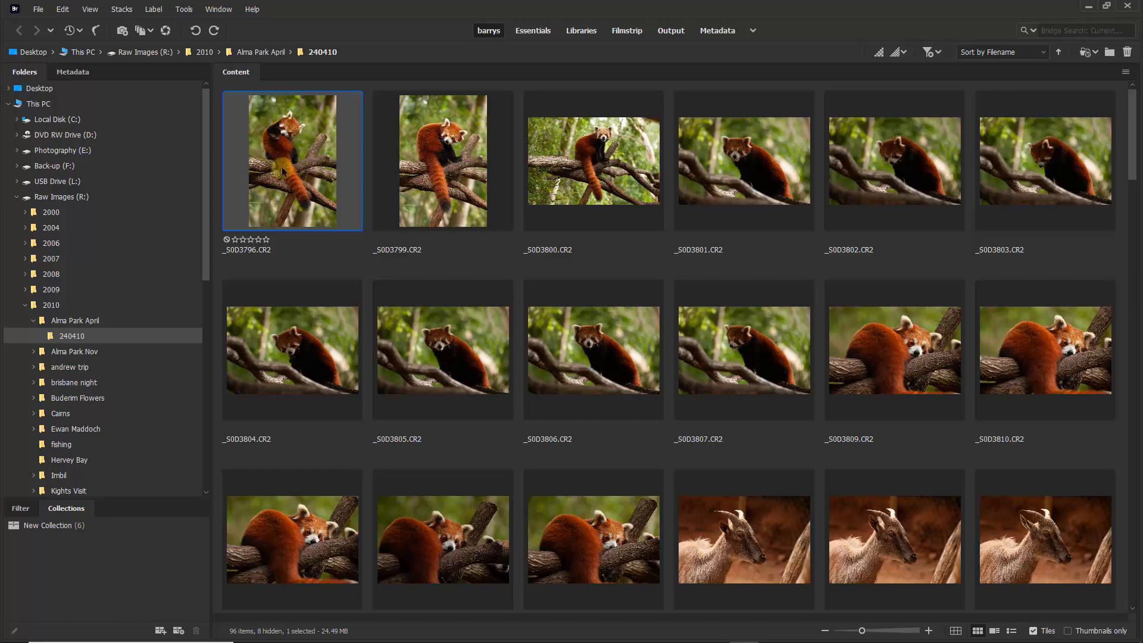
shift+click(599, 539)
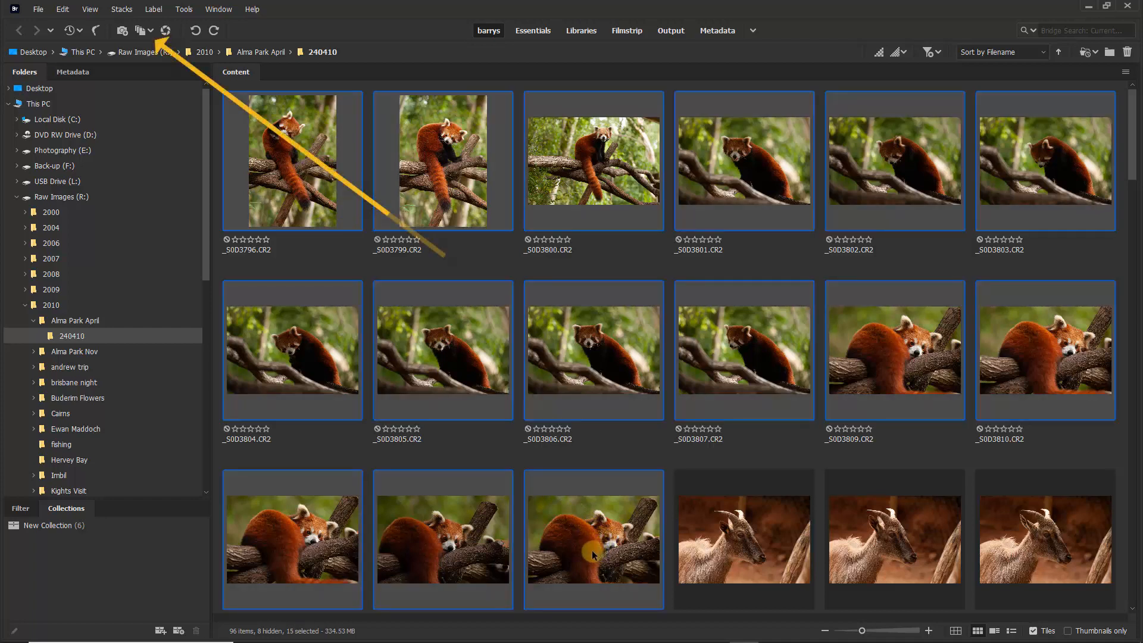
click(151, 31)
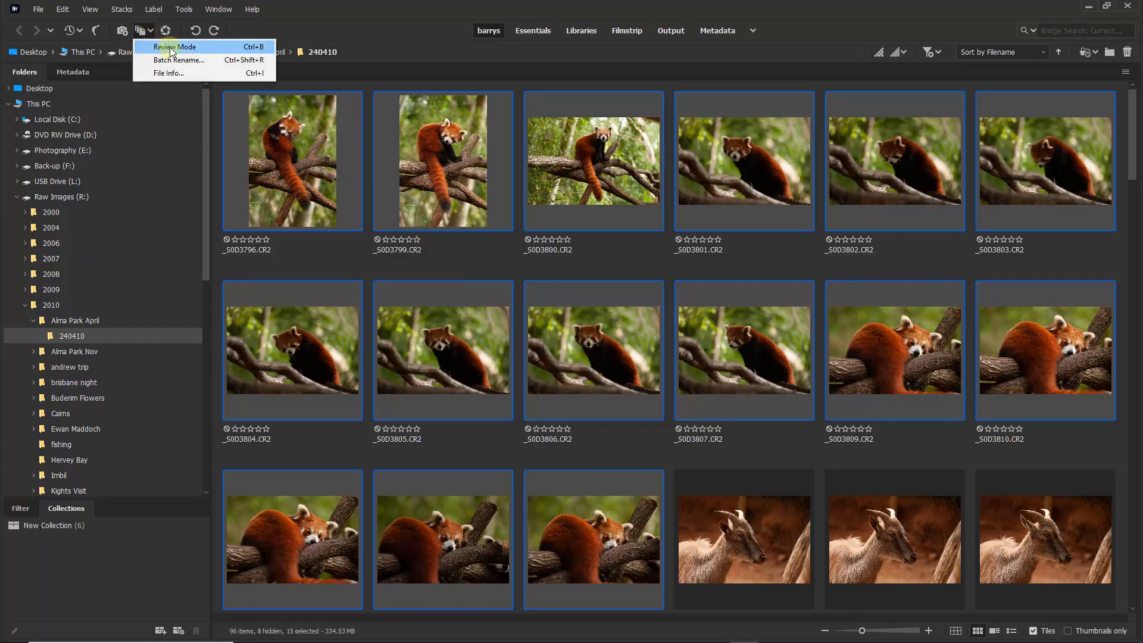
click(172, 51)
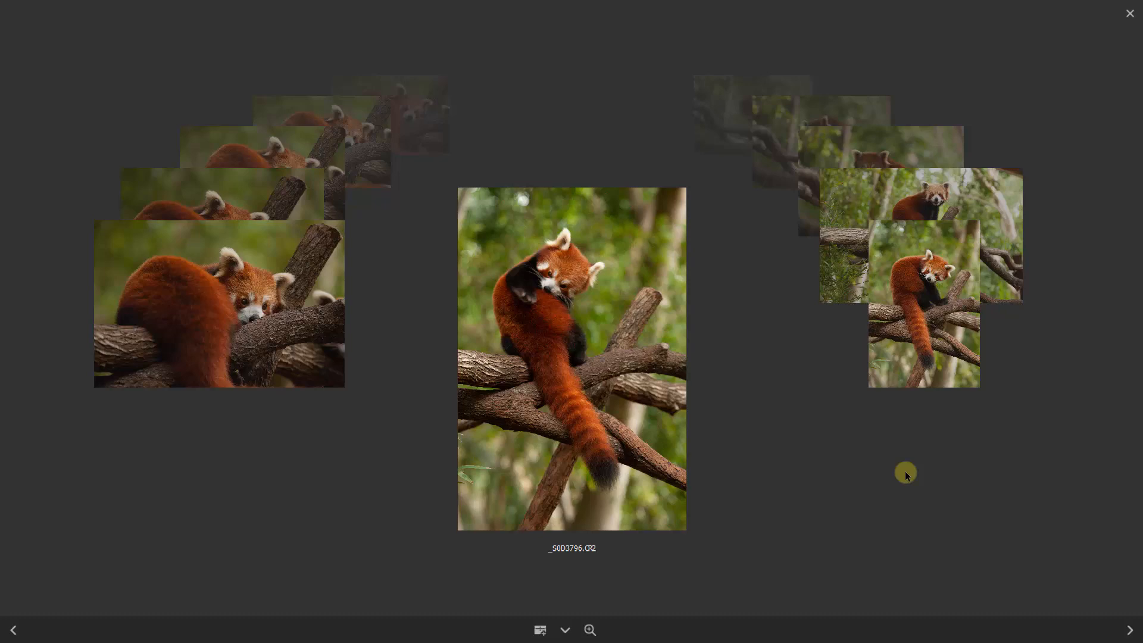
Go through the review carousel up to _S0D3809.CR2, dropping _S0D3802.CR2, _S0D3803.CR2, _S0D3804.CR2 and _S0D3807.CR2 from the review
key(Right)
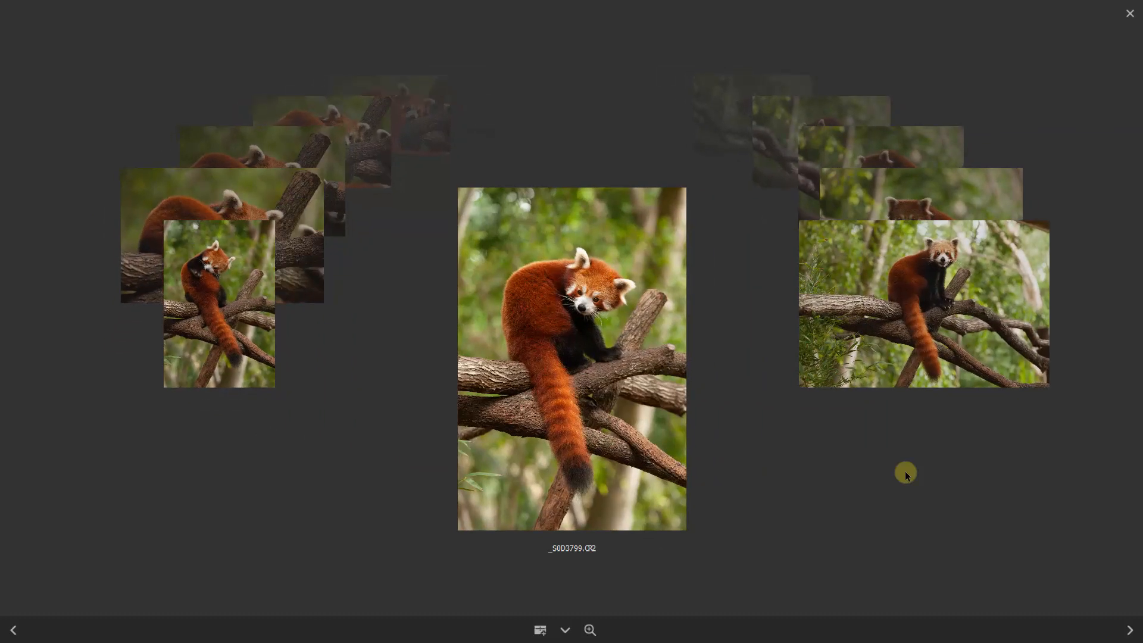
key(Right)
key(Right)
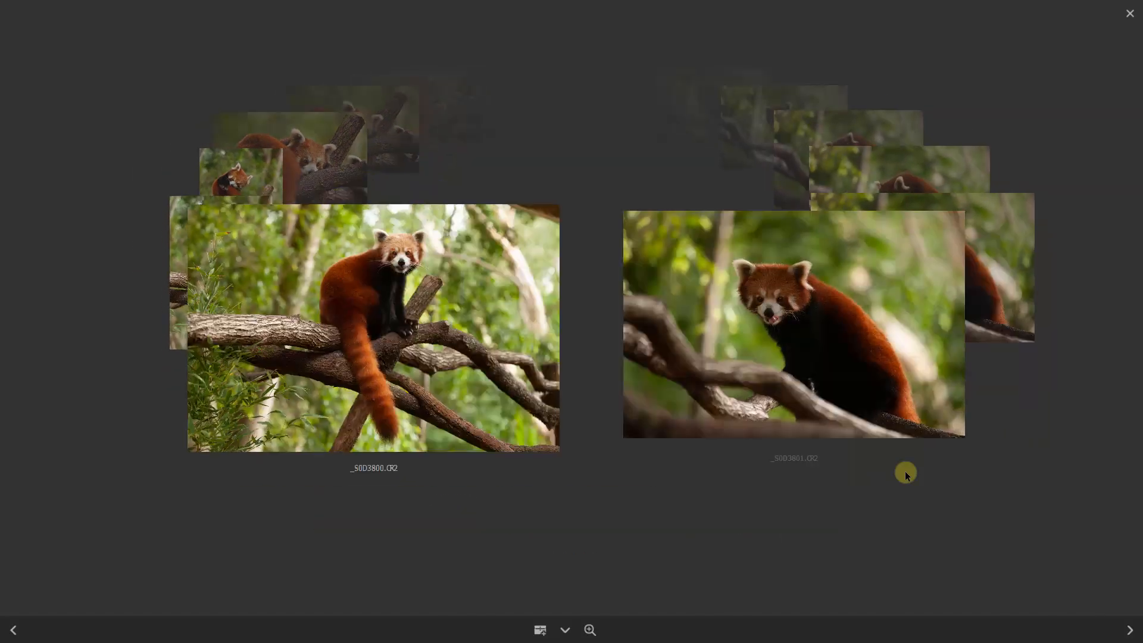
key(Right)
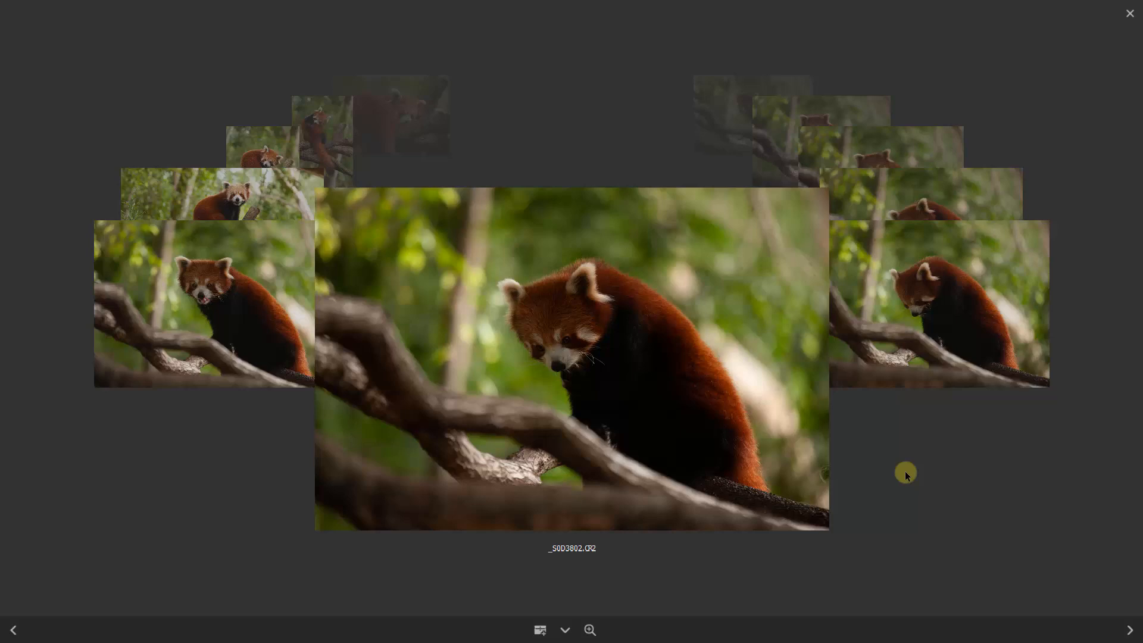
key(Right)
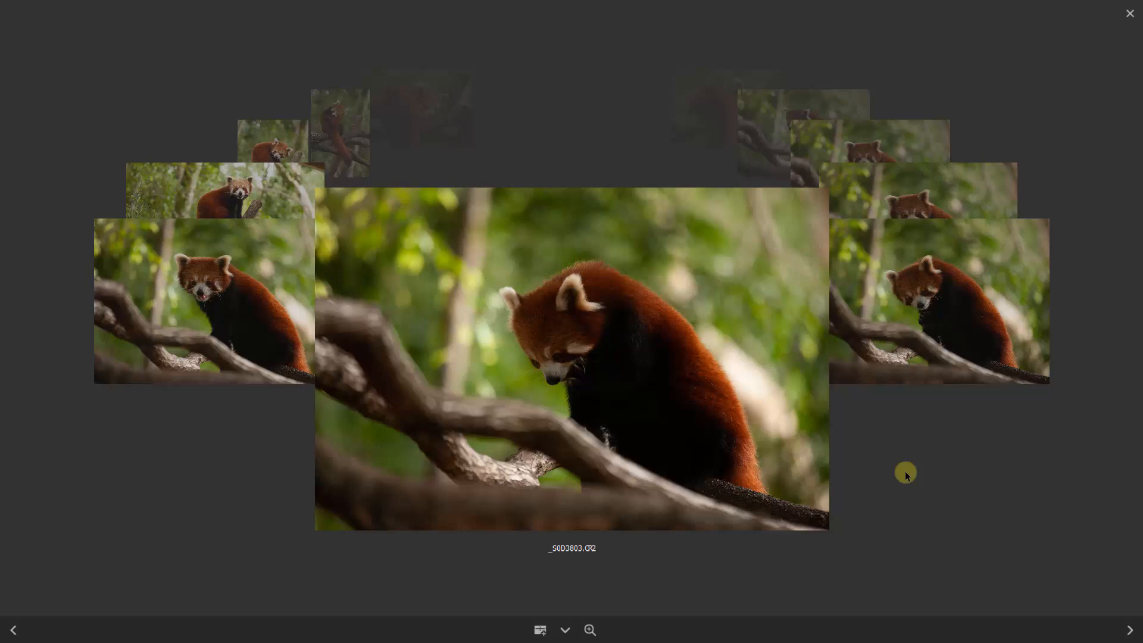
key(Right)
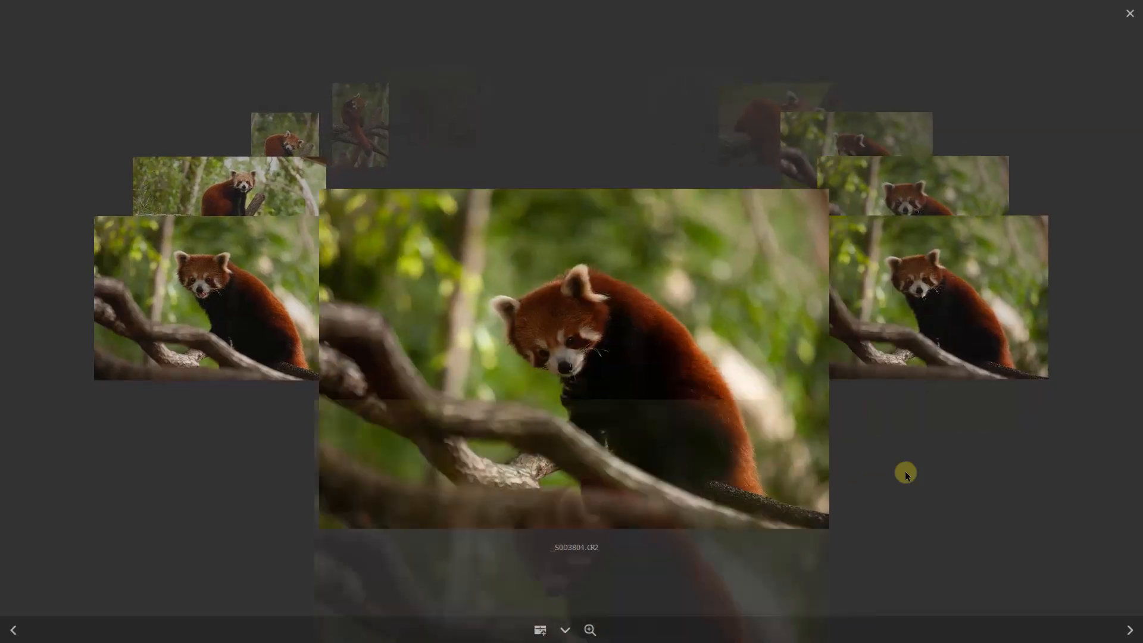
key(Right)
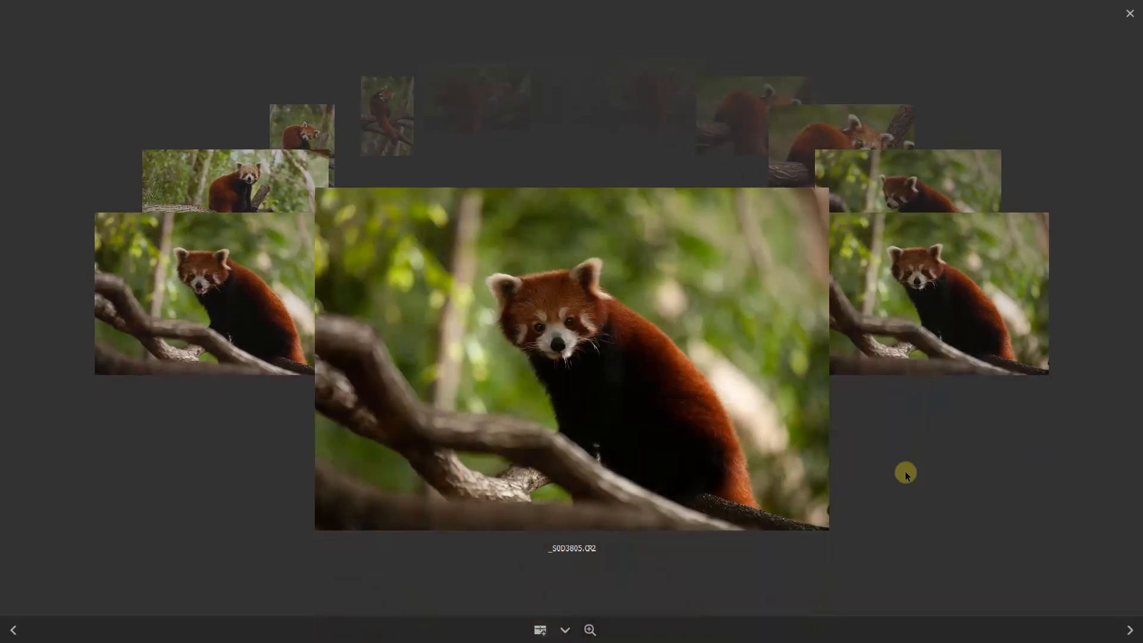
key(Right)
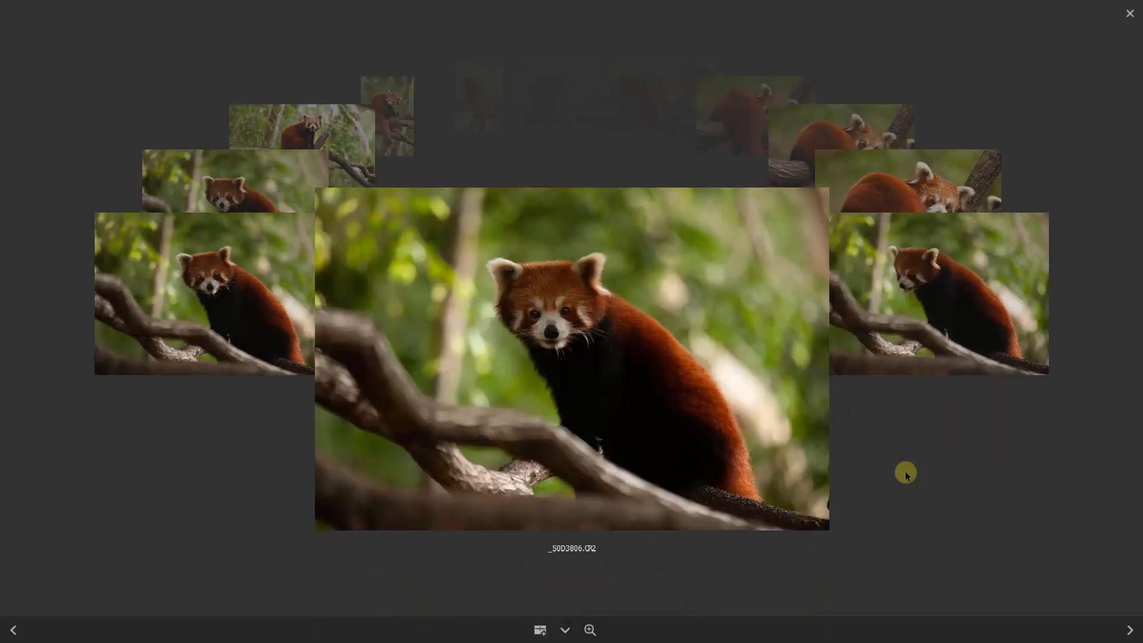
key(Right)
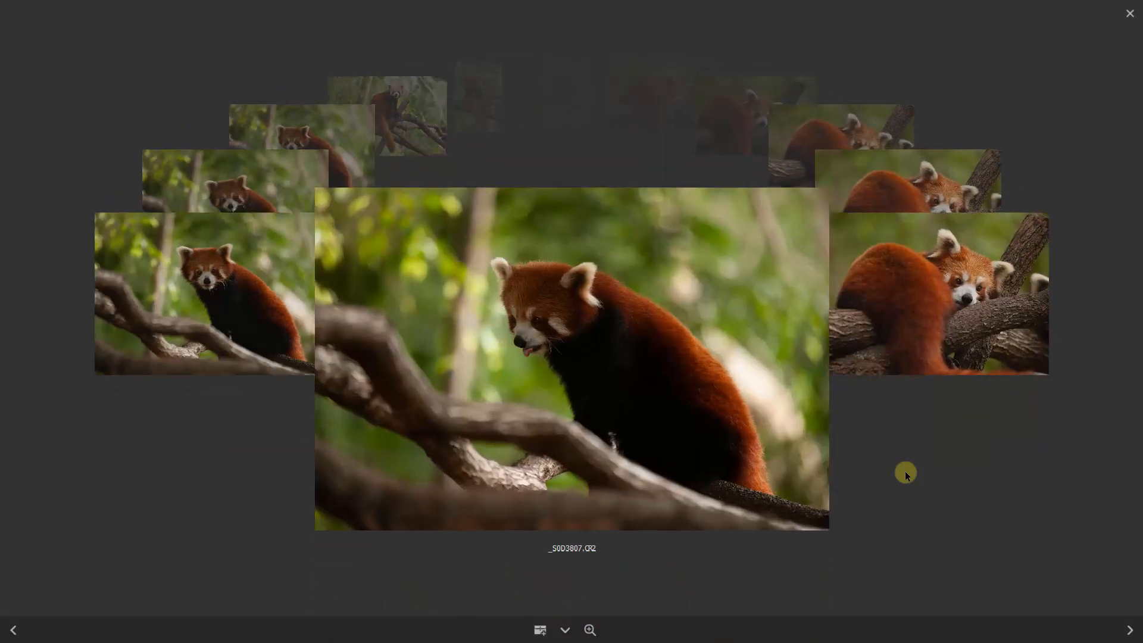
key(Right)
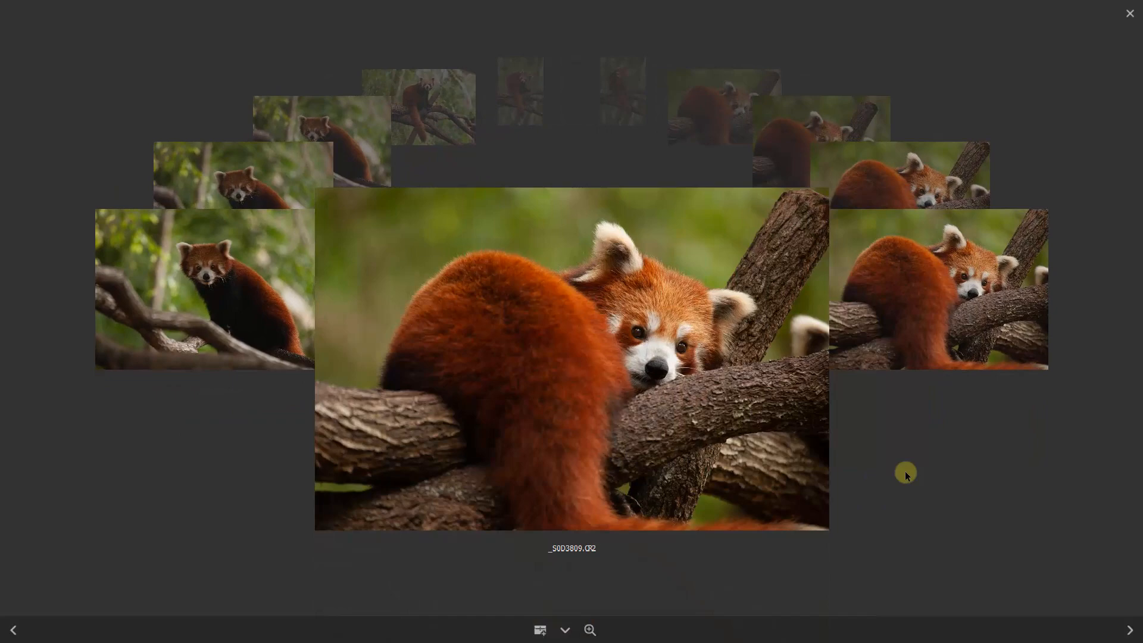
Drop the remaining unwanted photos from the review, keeping only _S0D3801.CR2, _S0D3805.CR2 and _S0D3806.CR2
key(Right)
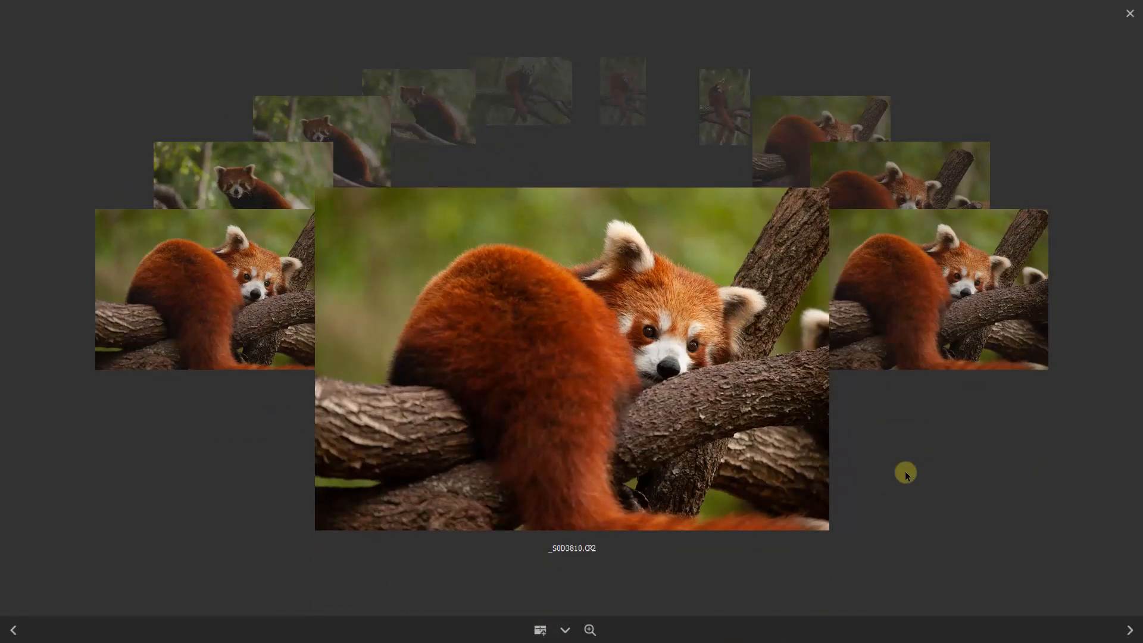
key(Right)
key(Right)
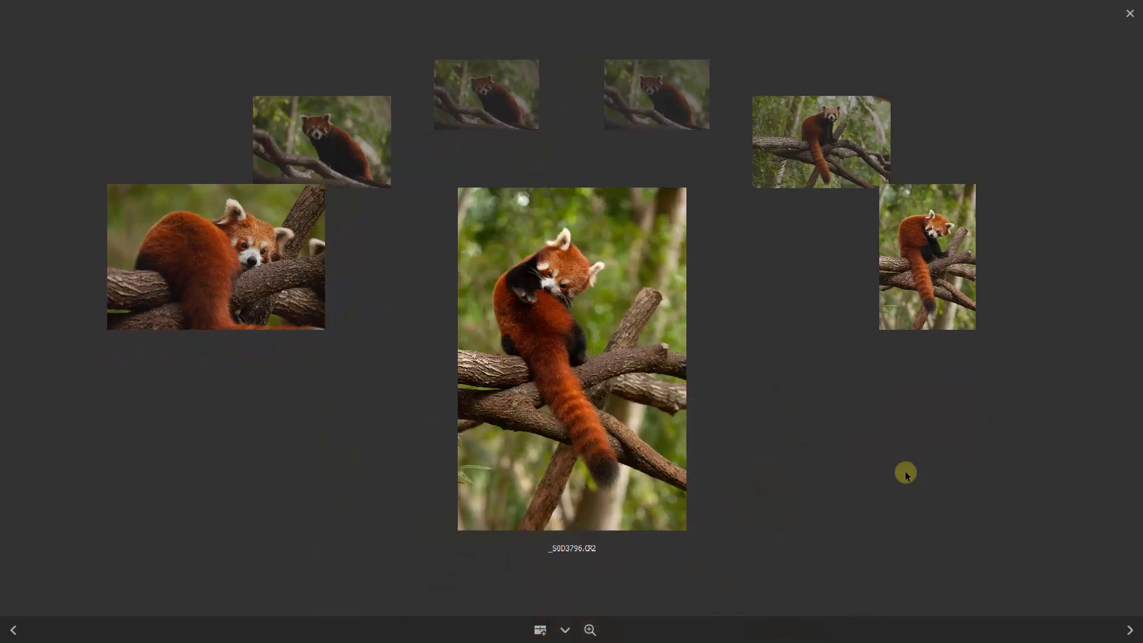
key(Right)
key(Right)
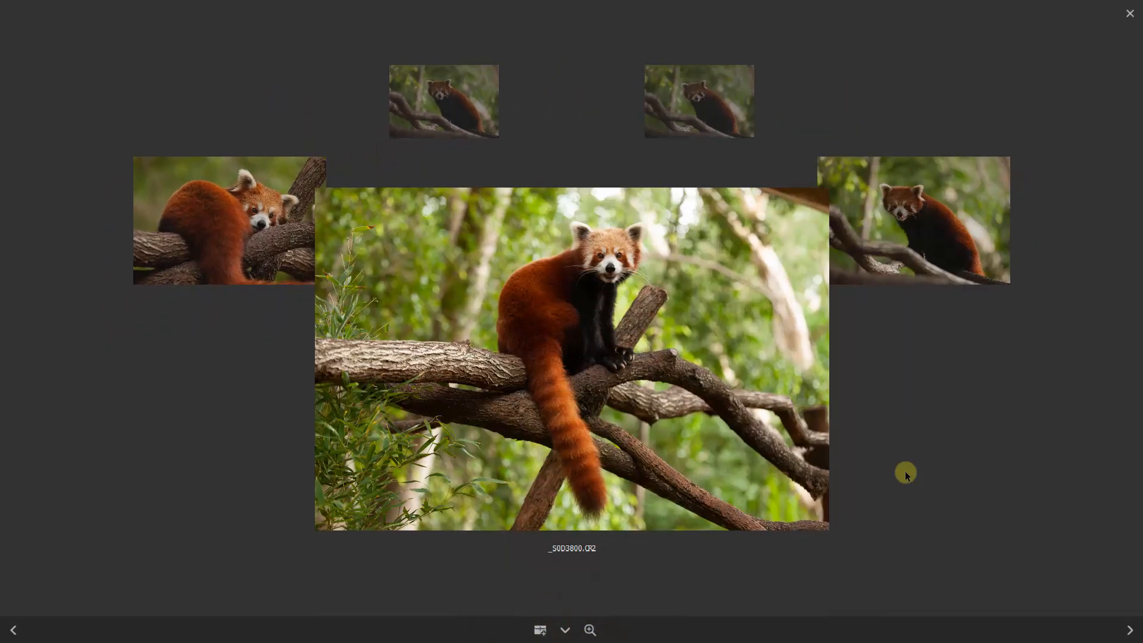
key(Down)
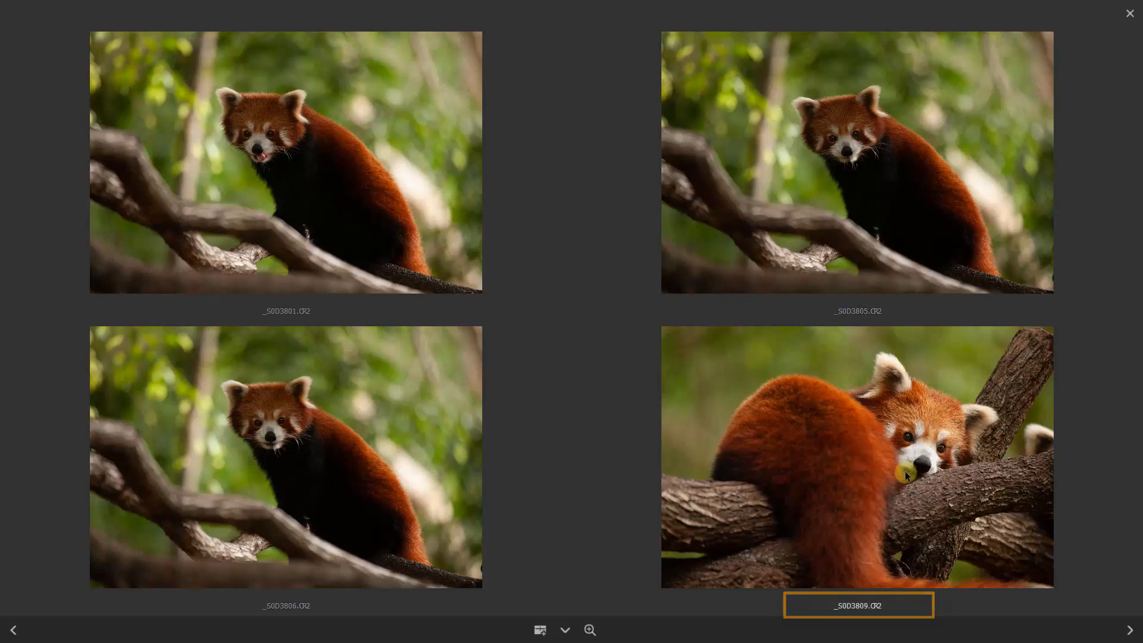
key(Down)
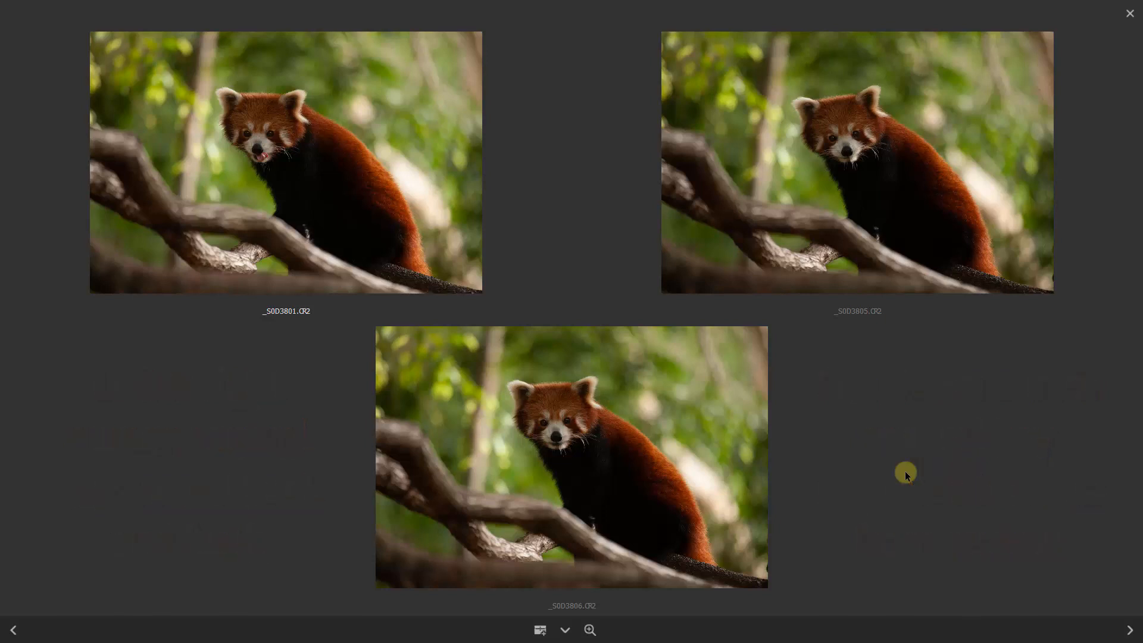
Label _S0D3801.CR2, _S0D3805.CR2 and _S0D3806.CR2 green, leave Review Mode and open _S0D3805.CR2
key(ctrl+8)
key(Right)
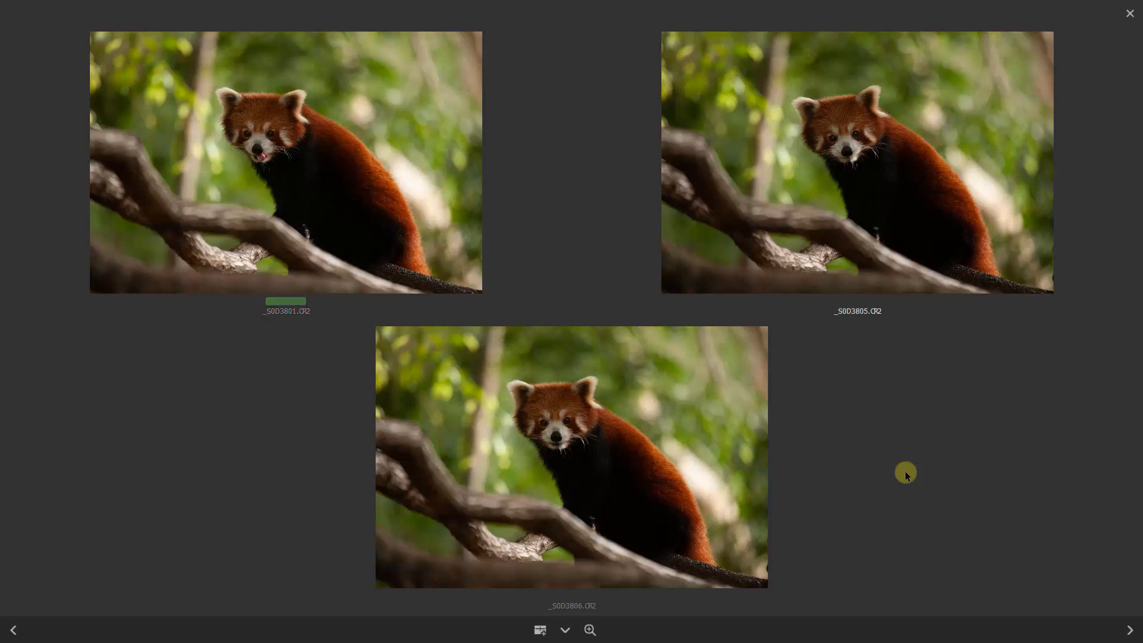
key(ctrl+8)
key(Right)
key(ctrl+8)
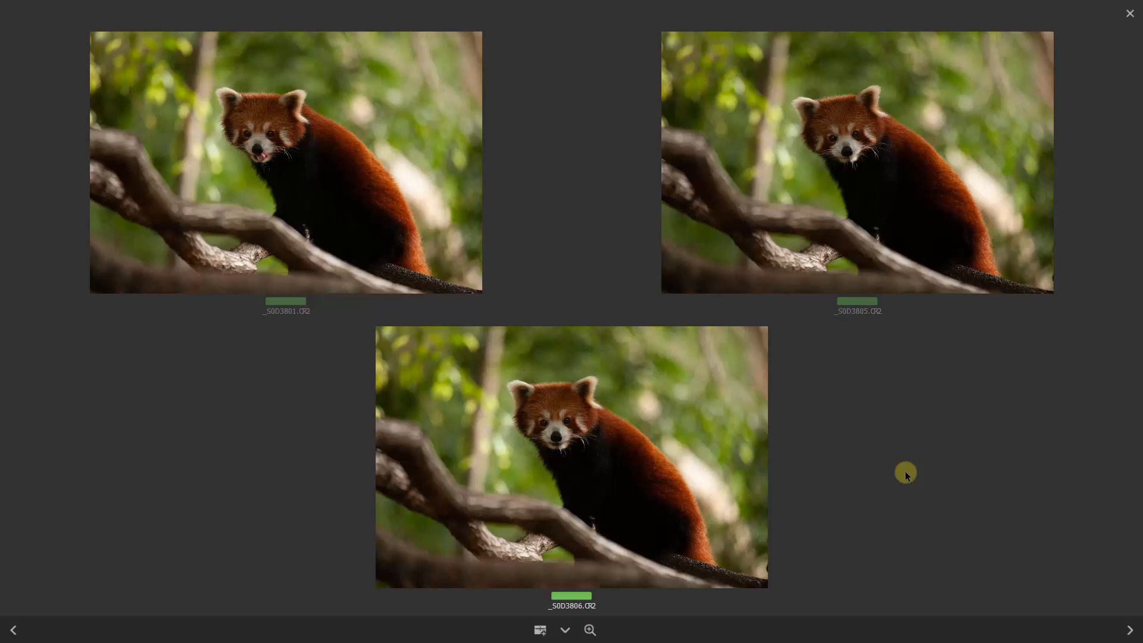
key(Escape)
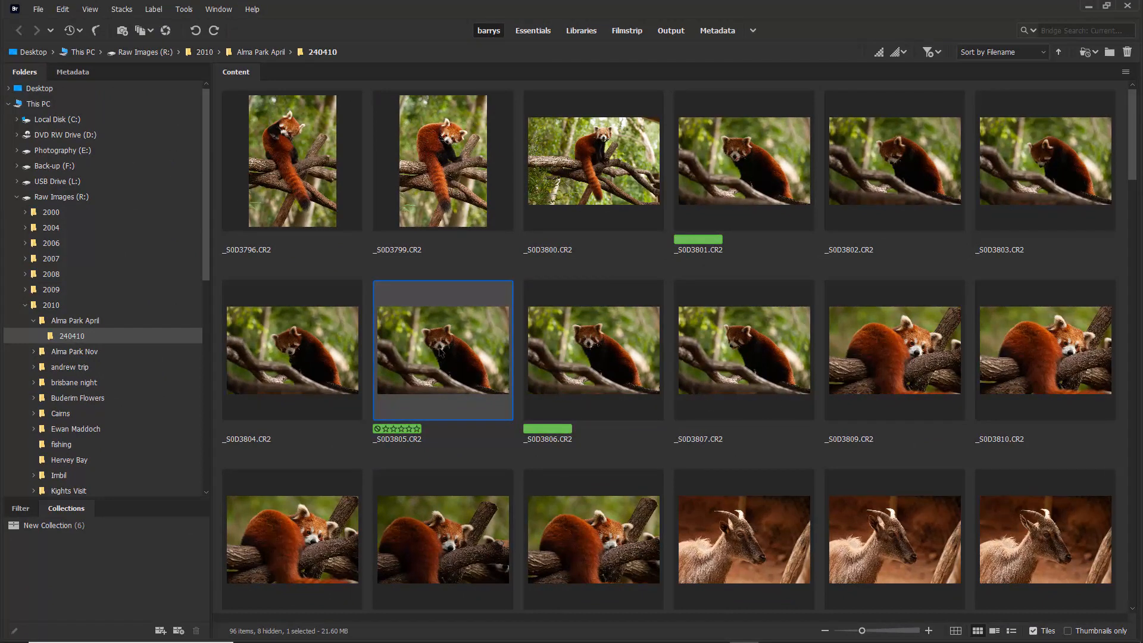
double_click(441, 351)
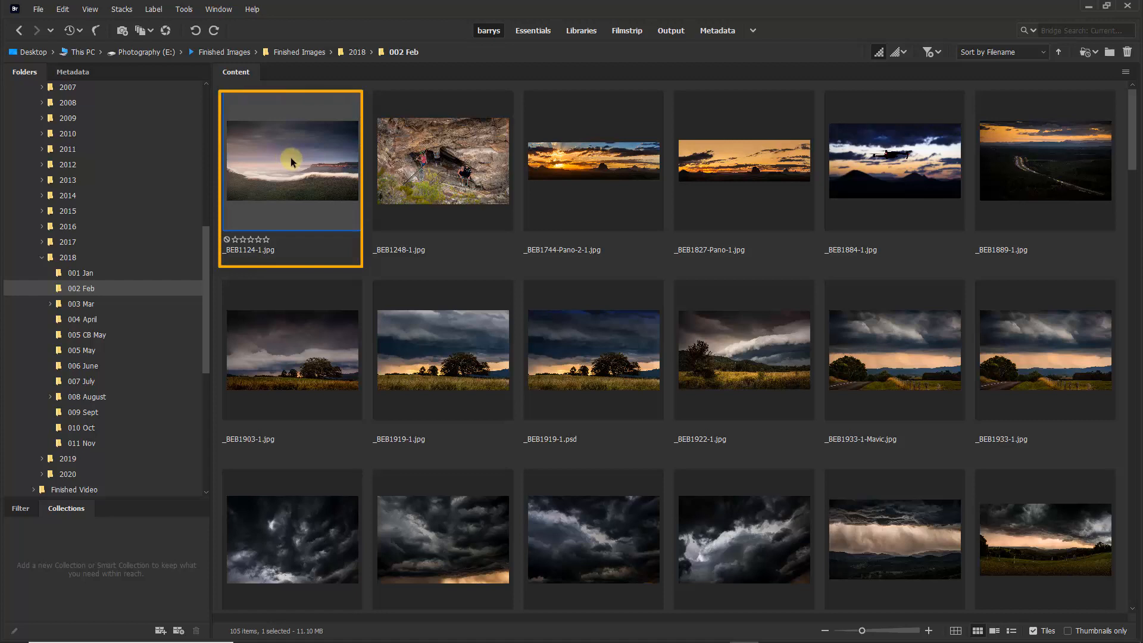
Create a collection that includes the selected photo _BEB1124-1.jpg, keeping the default name New Collection
click(161, 631)
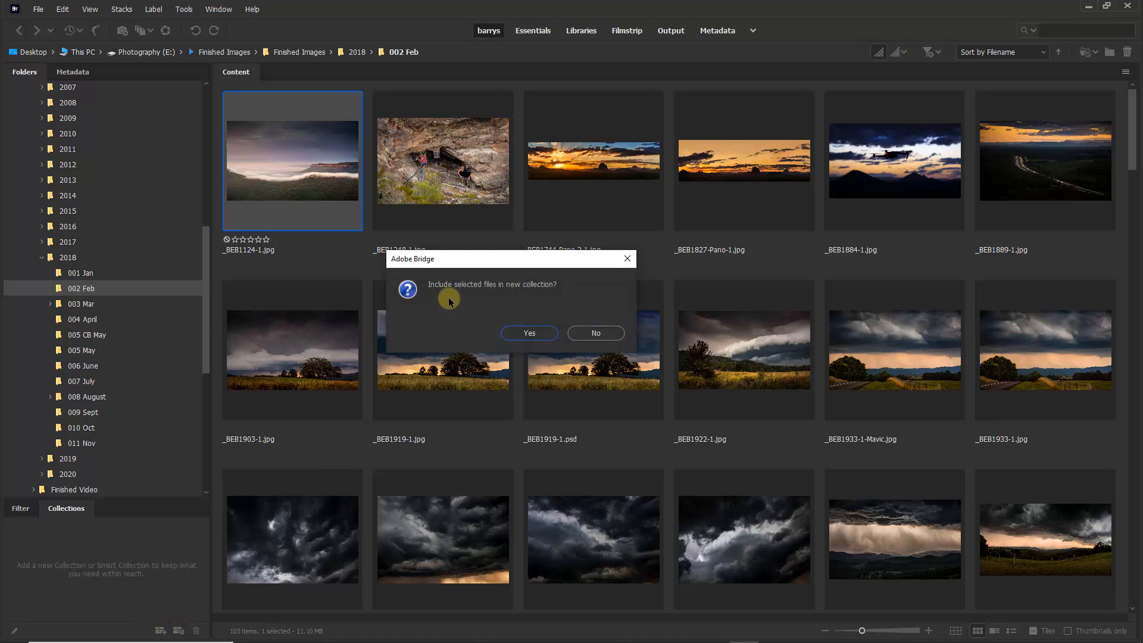
click(529, 333)
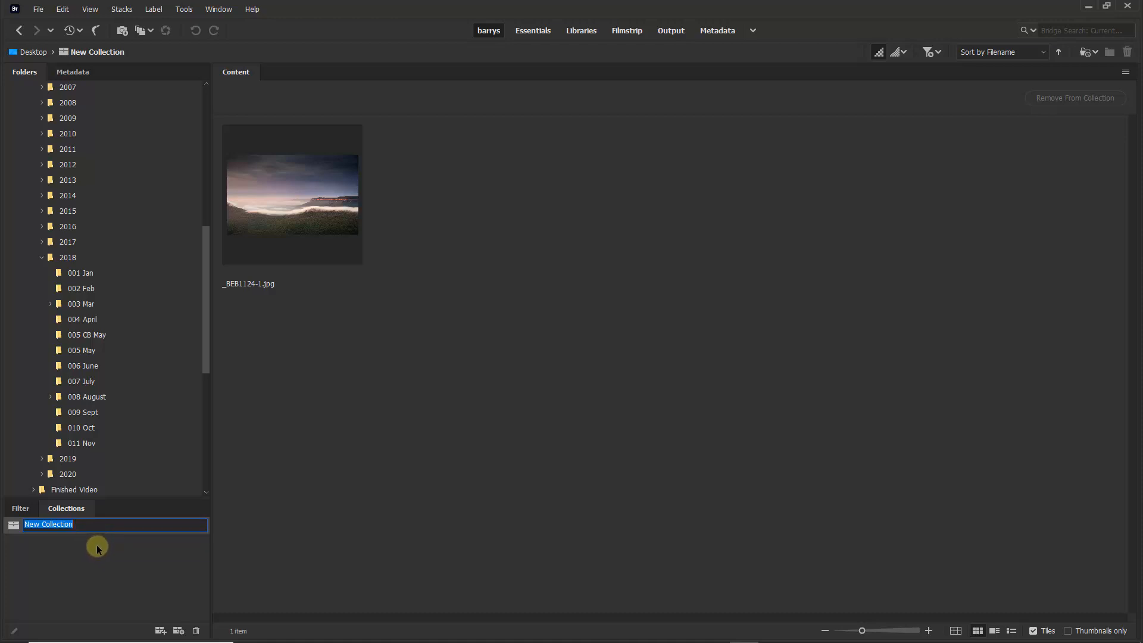
key(Return)
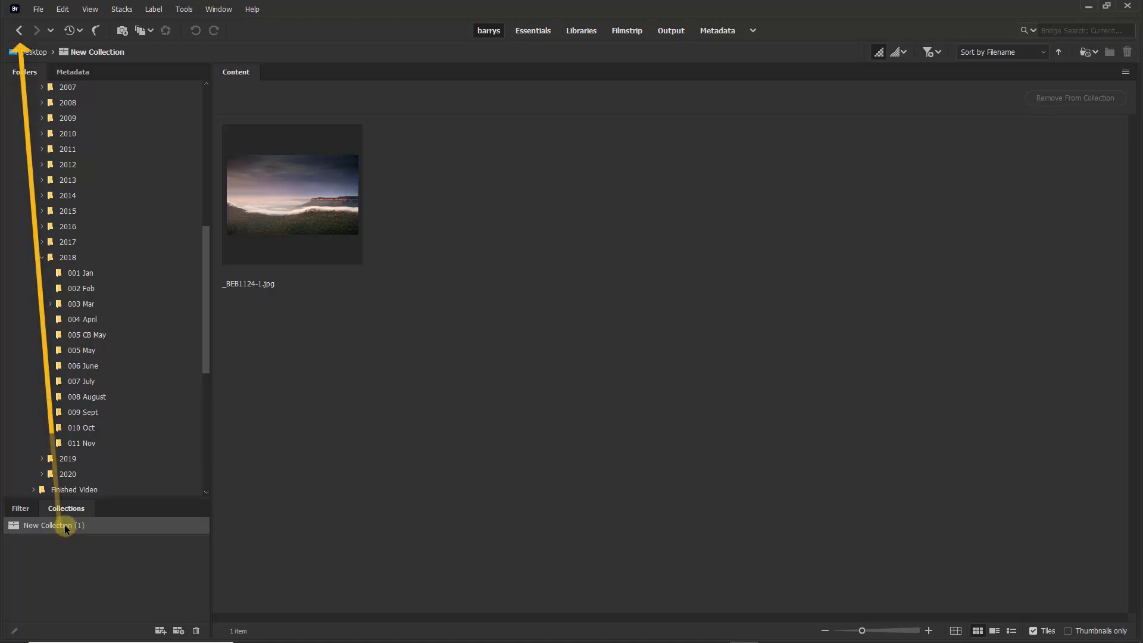
From the 002 Feb folder, add _BEB1919-1.jpg, _BEB1933-1-Mavic.jpg and the four dark storm-cloud photos in the third row to New Collection
click(18, 31)
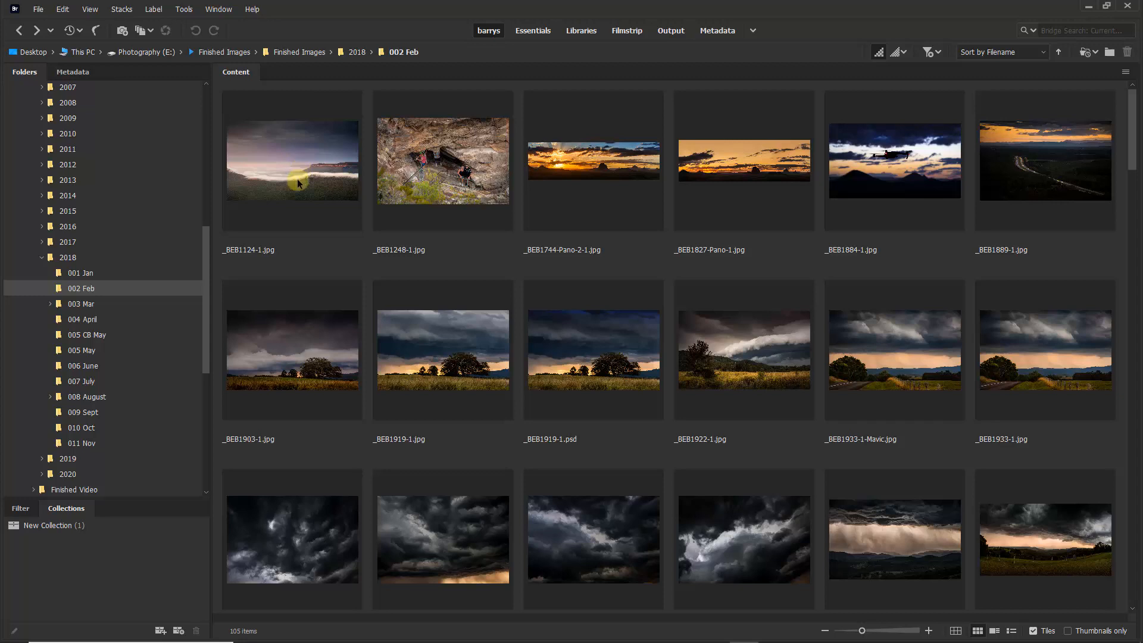
click(445, 350)
drag(445, 349, 115, 521)
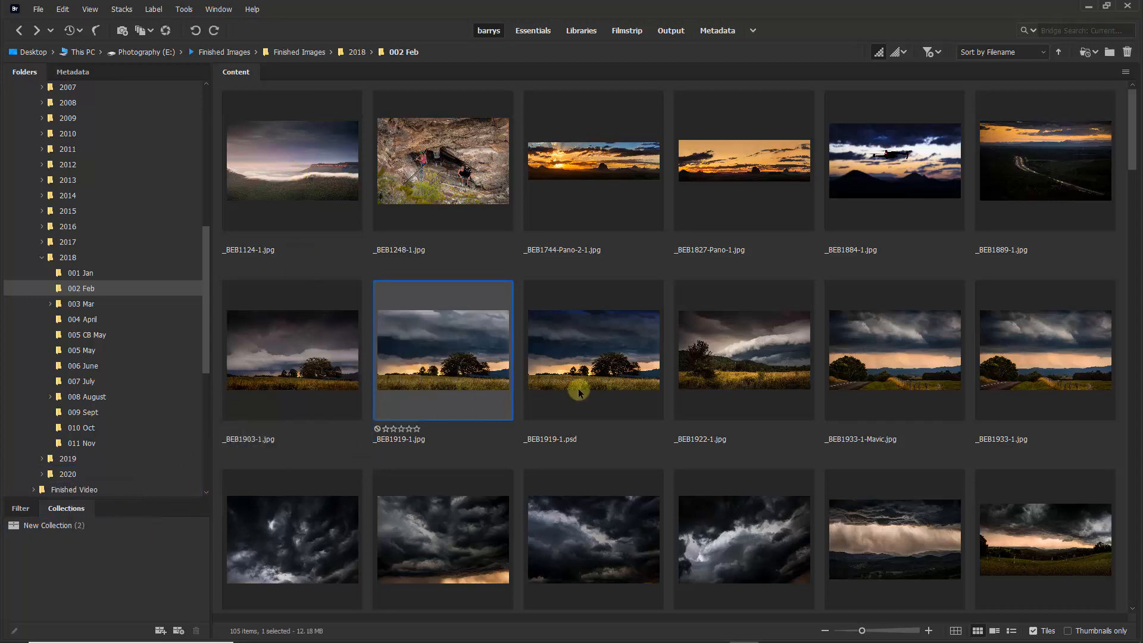
drag(888, 329, 127, 531)
click(291, 533)
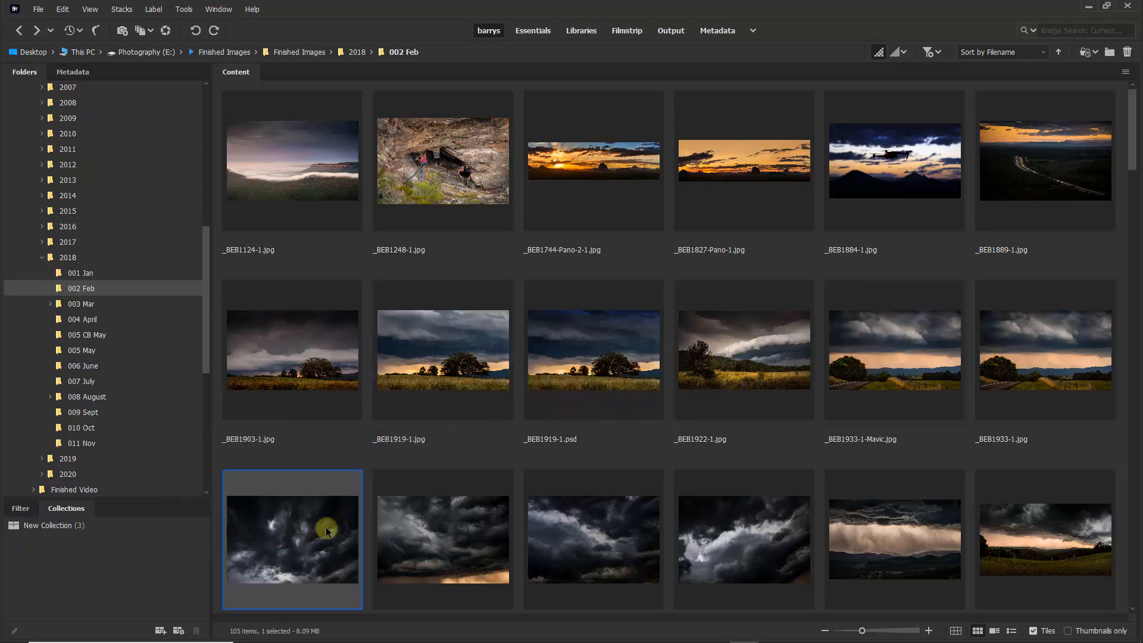
shift+click(731, 530)
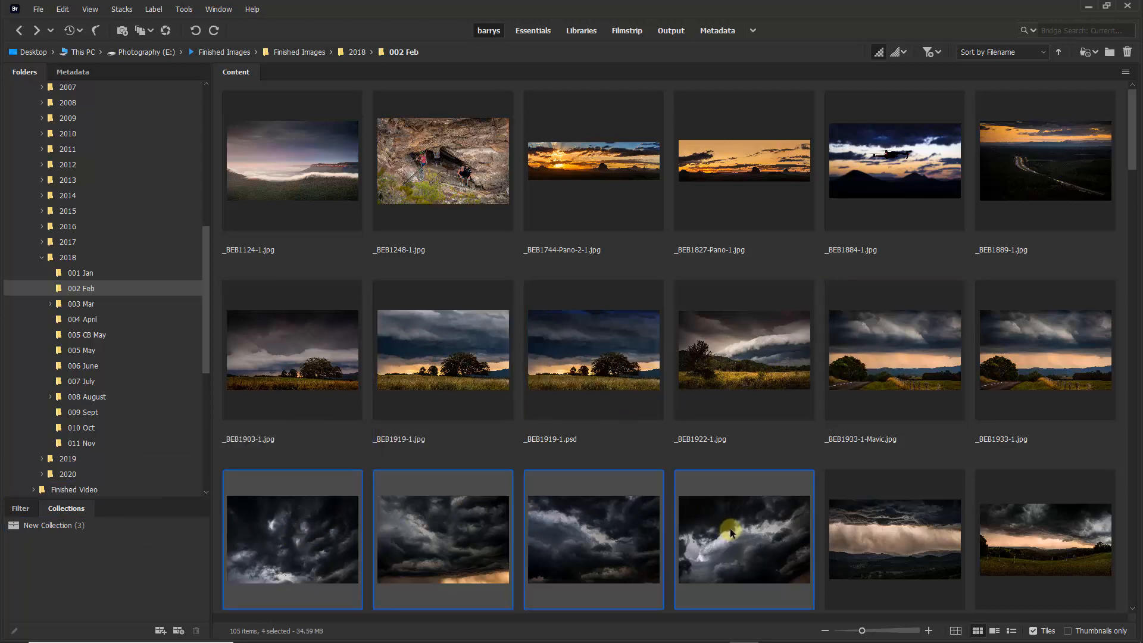
drag(407, 557, 95, 525)
From the 003 Mar folder, add _EB_0353-1.jpg, _EB_0803-1.jpg, _EB_1001-1.jpg, _EB_9428-1.jpg and the third row's third and fourth photos to New Collection
click(86, 304)
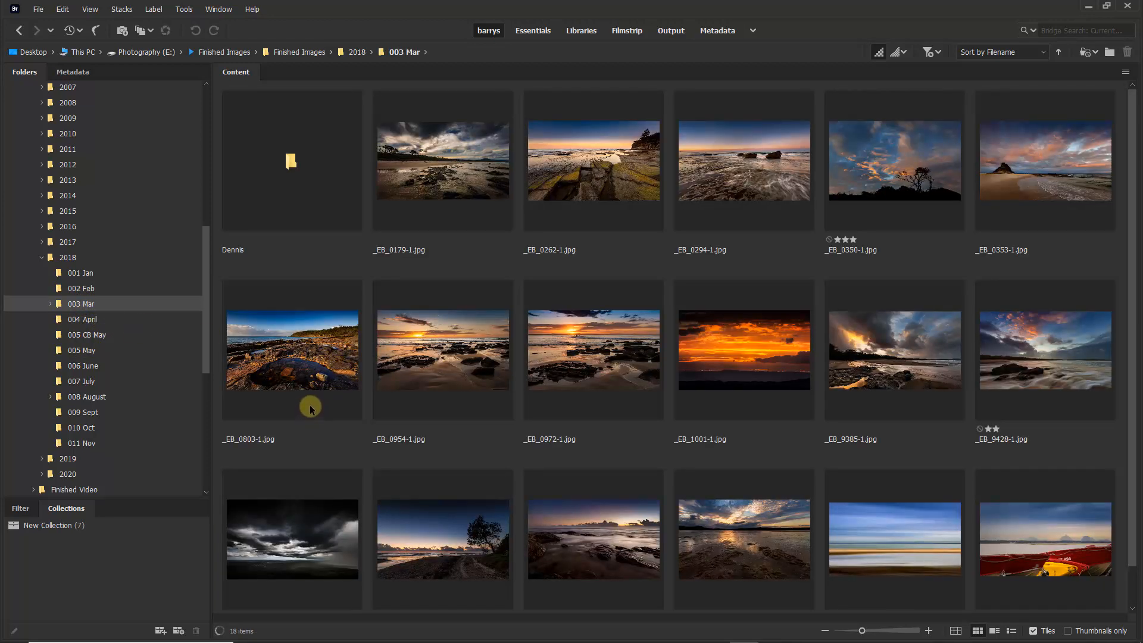
click(299, 376)
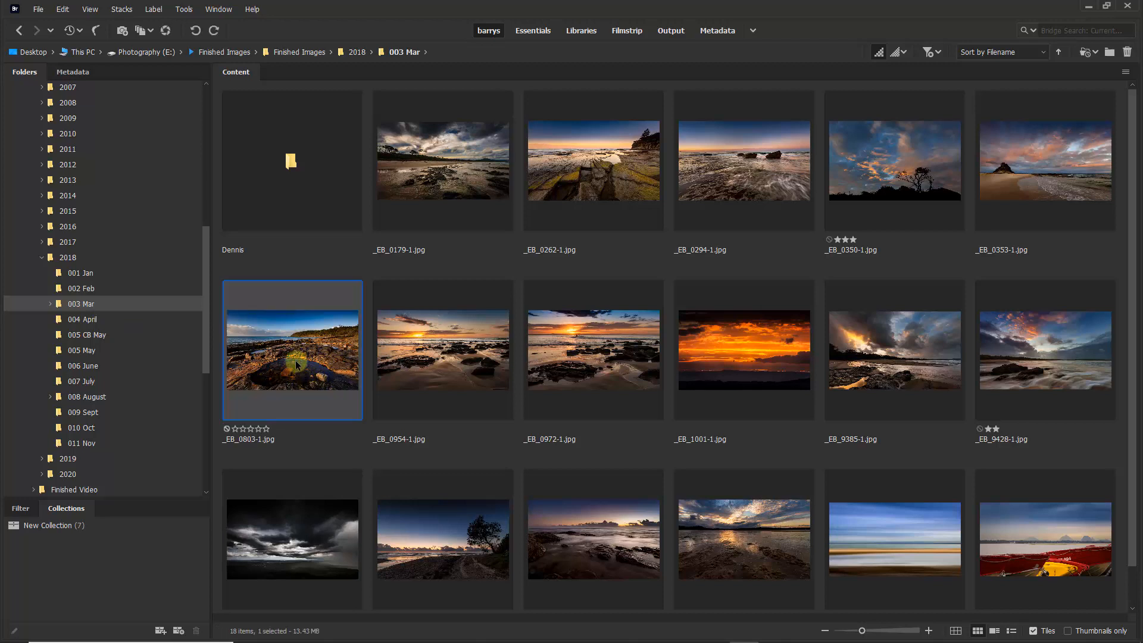
ctrl+click(725, 360)
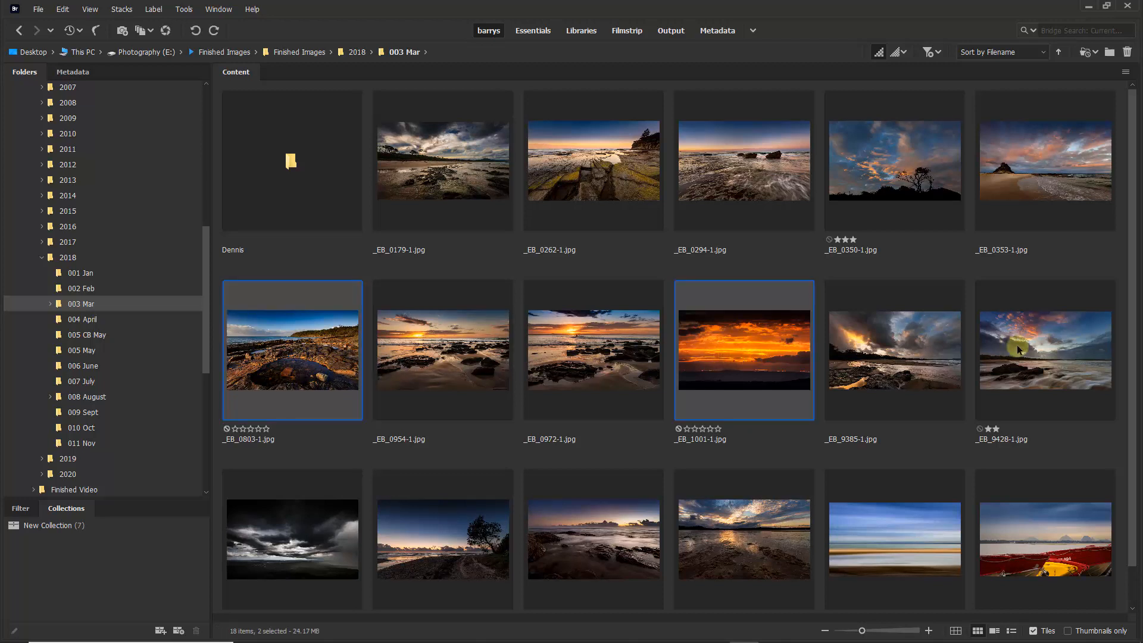
ctrl+click(1044, 341)
ctrl+click(1037, 166)
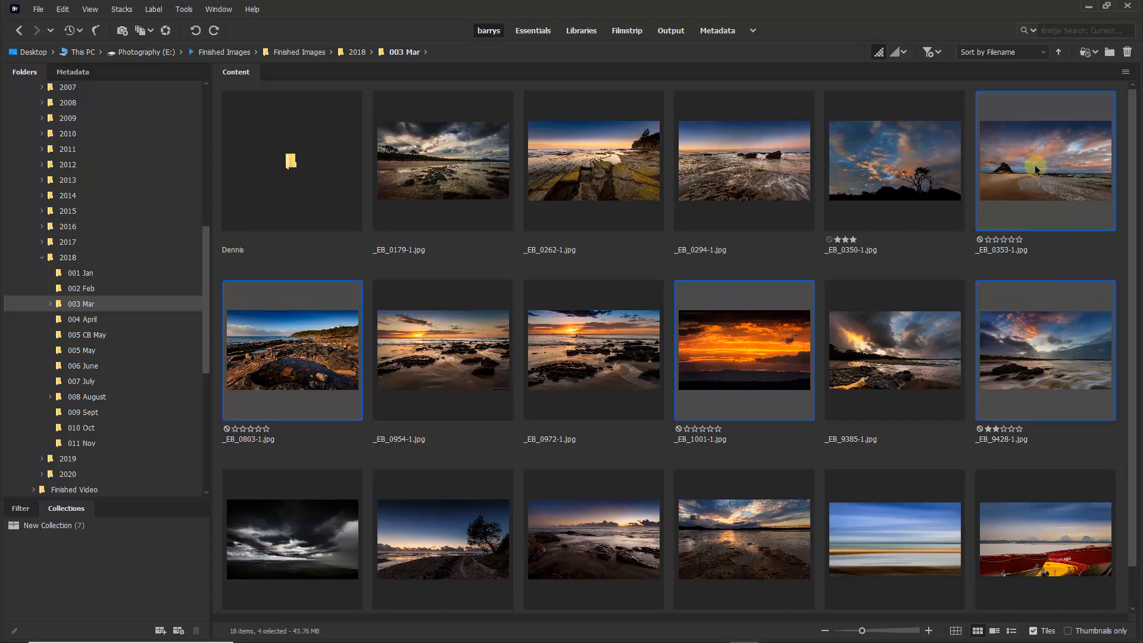
ctrl+click(624, 542)
ctrl+click(749, 528)
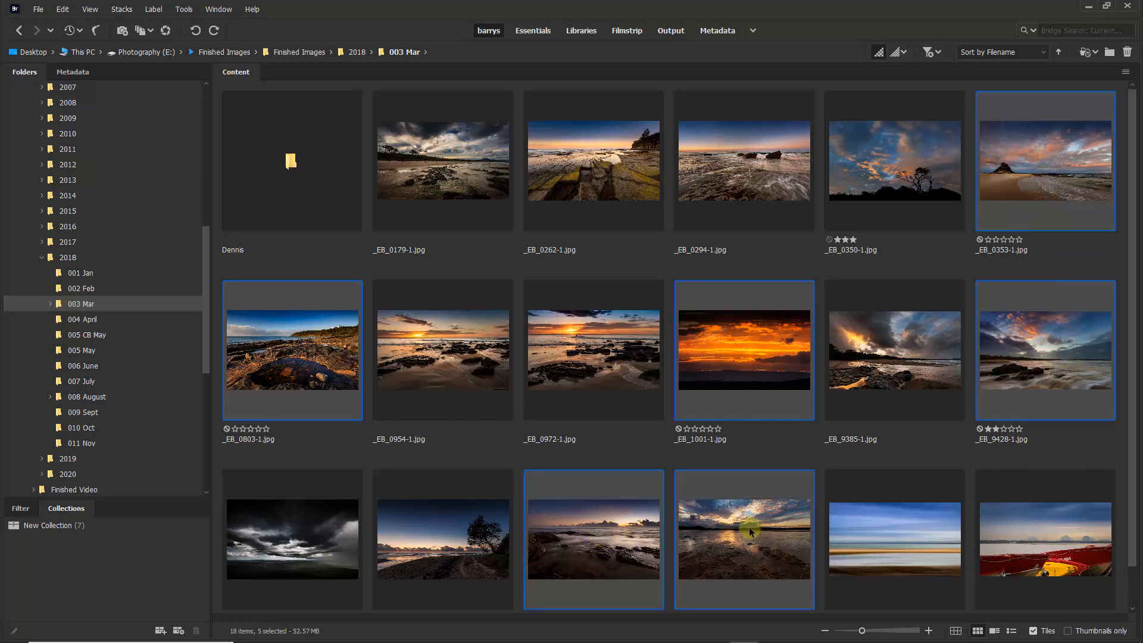
drag(580, 532, 138, 528)
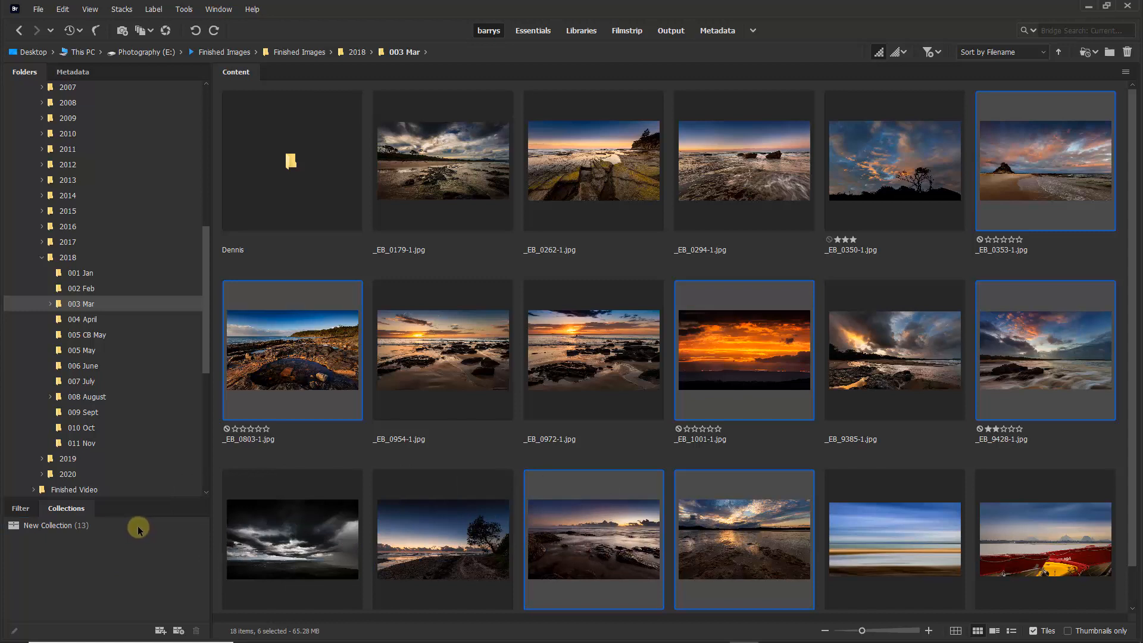
View the contents of New Collection and examine the commands available for all of its photos selected together
click(59, 525)
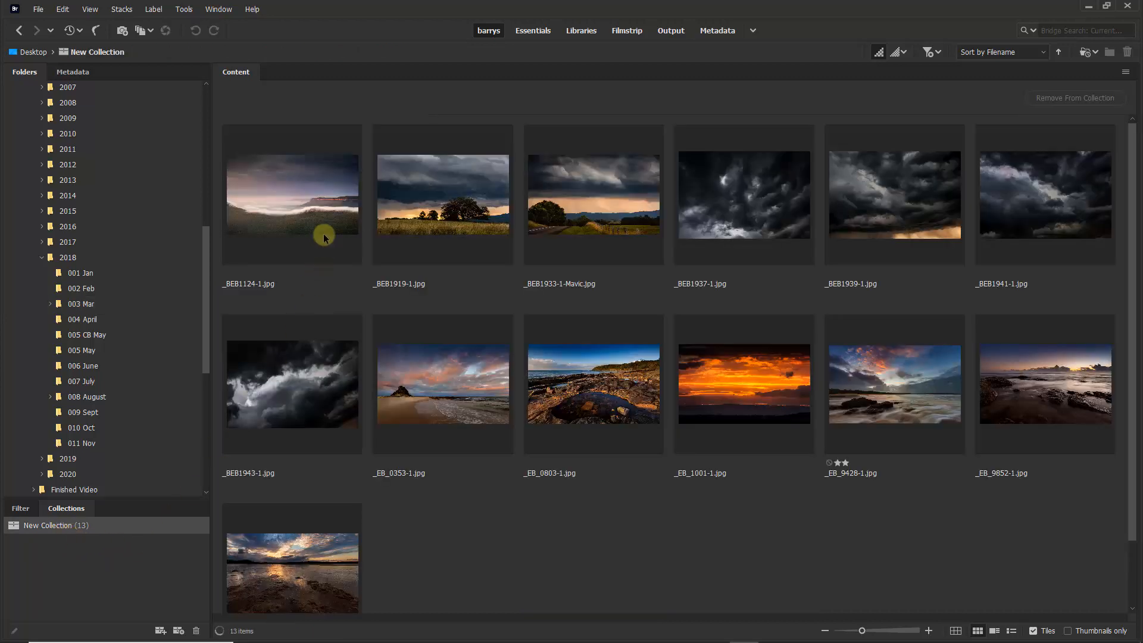
click(307, 218)
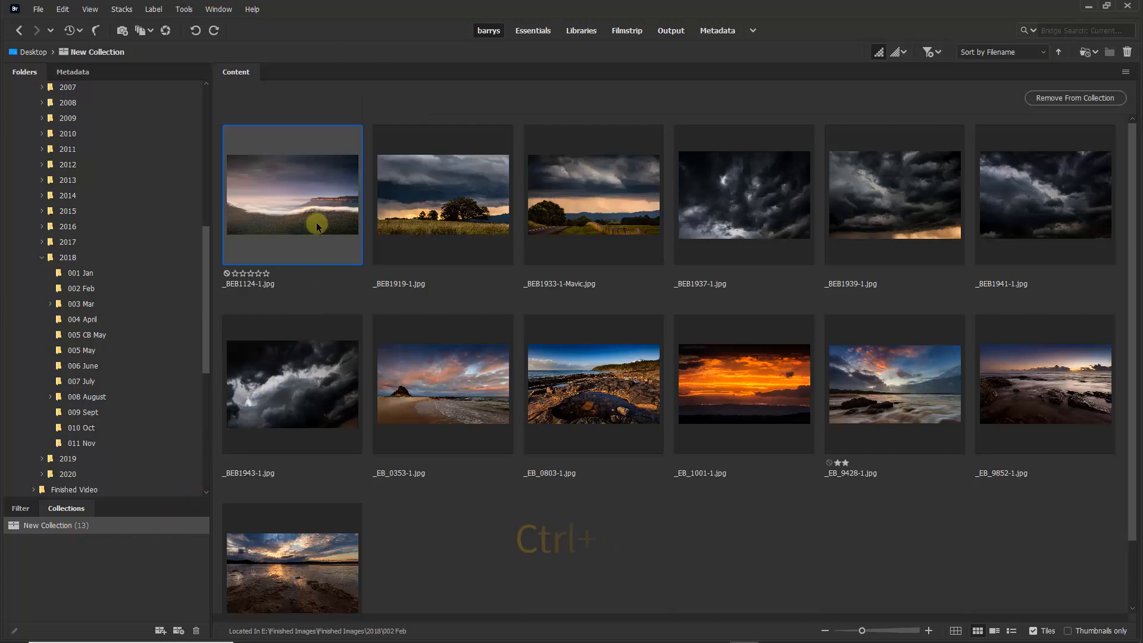
key(ctrl+a)
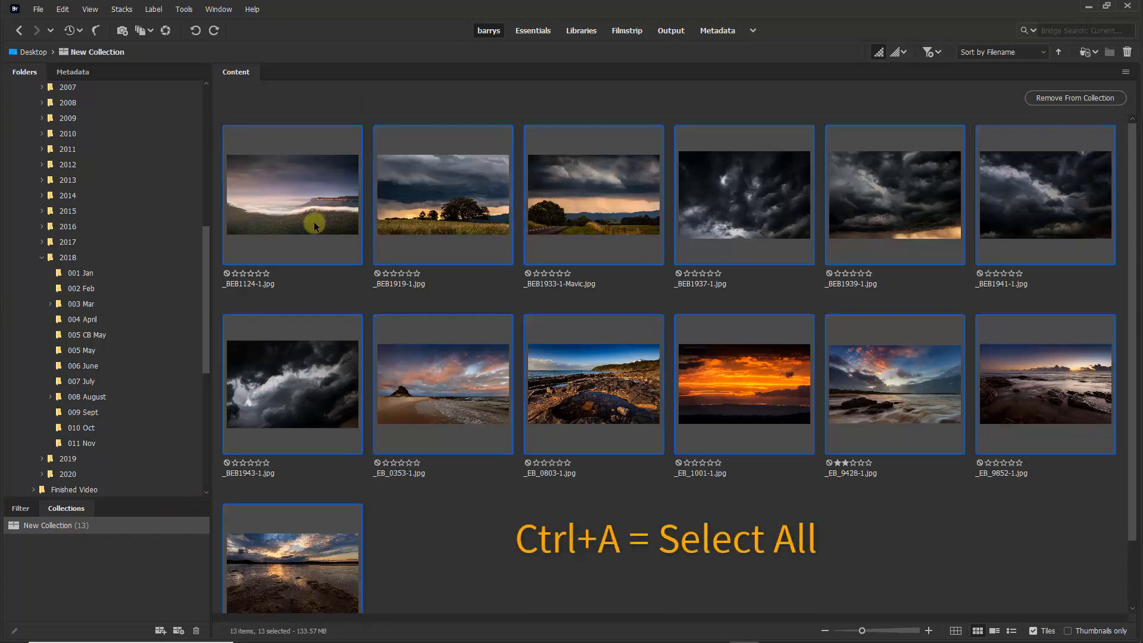
right_click(292, 191)
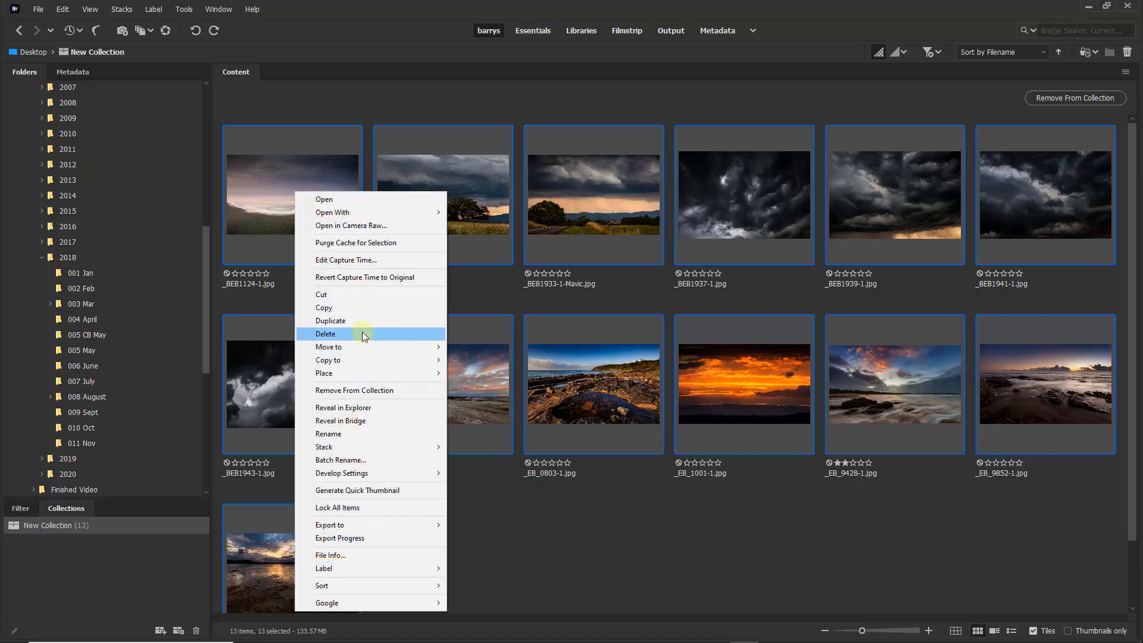
mouse_move(355, 361)
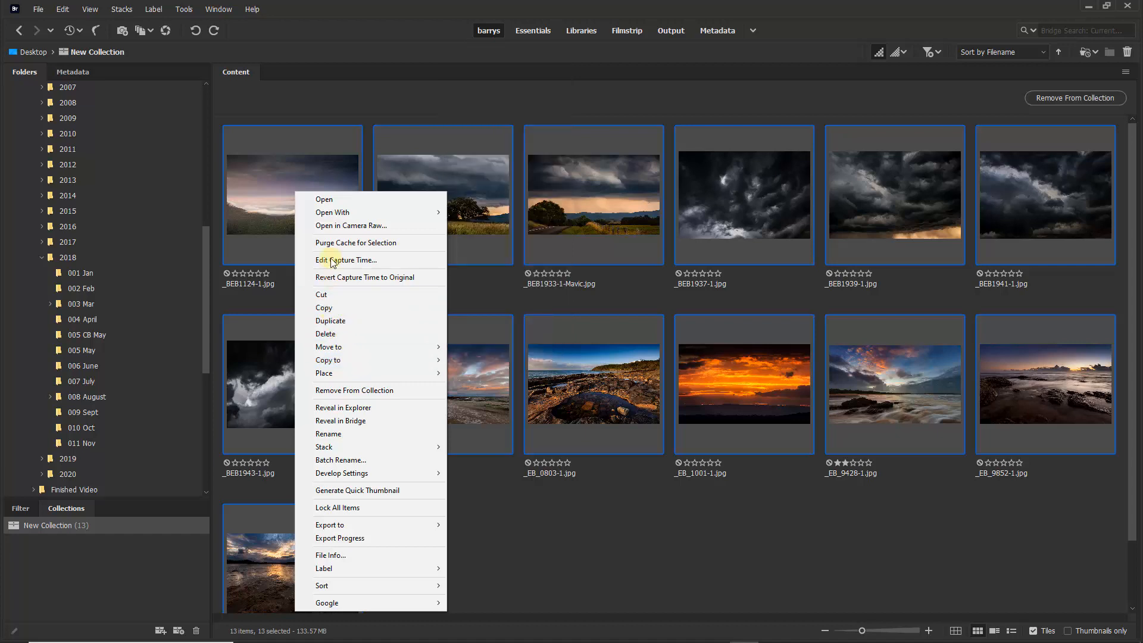
click(301, 48)
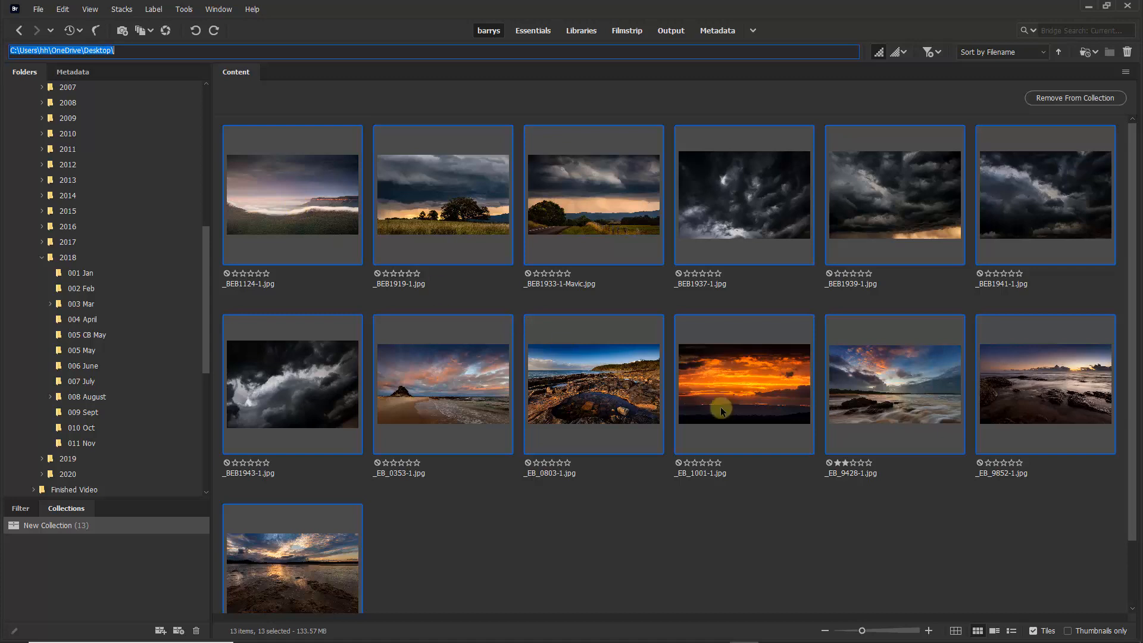
key(Escape)
Remove _EB_1001-1.jpg from New Collection, and delete the collection itself
click(754, 402)
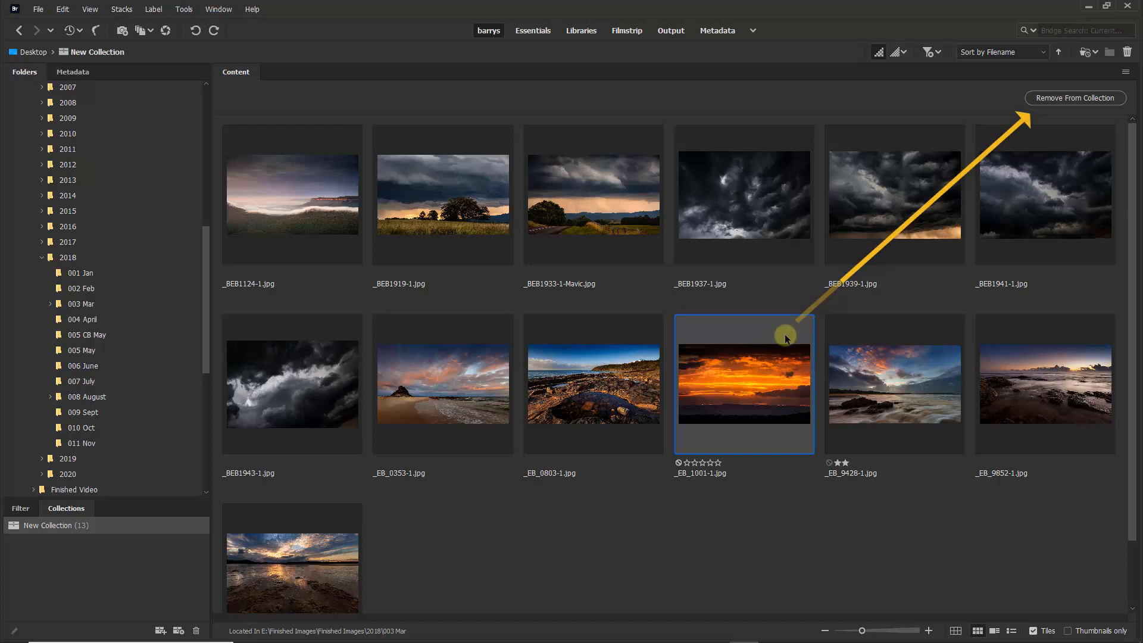
click(1058, 99)
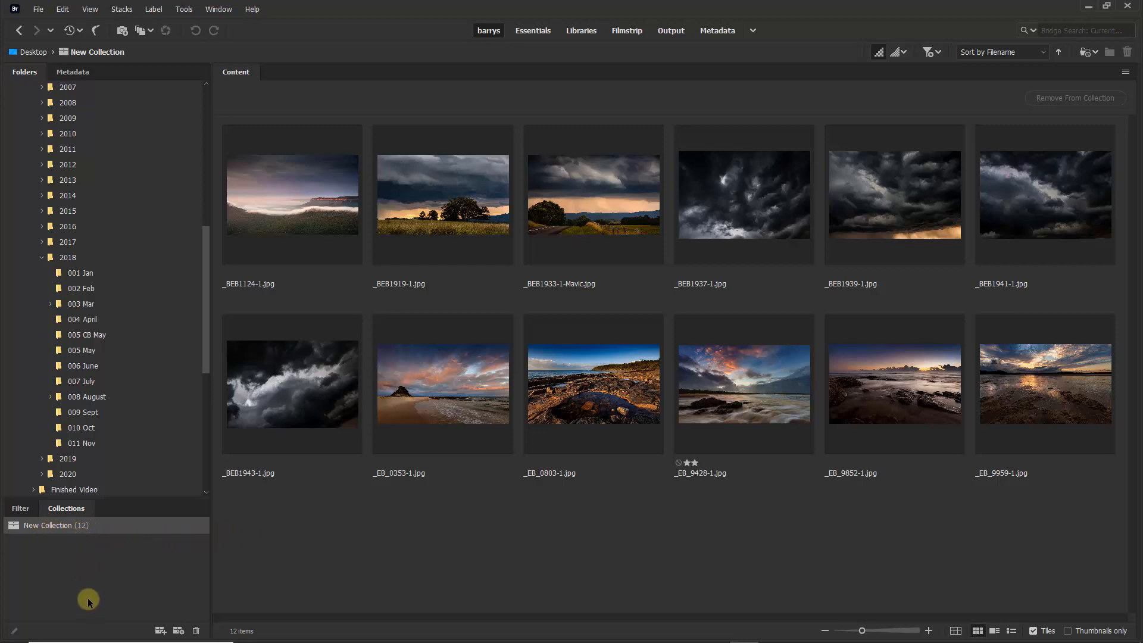
click(196, 630)
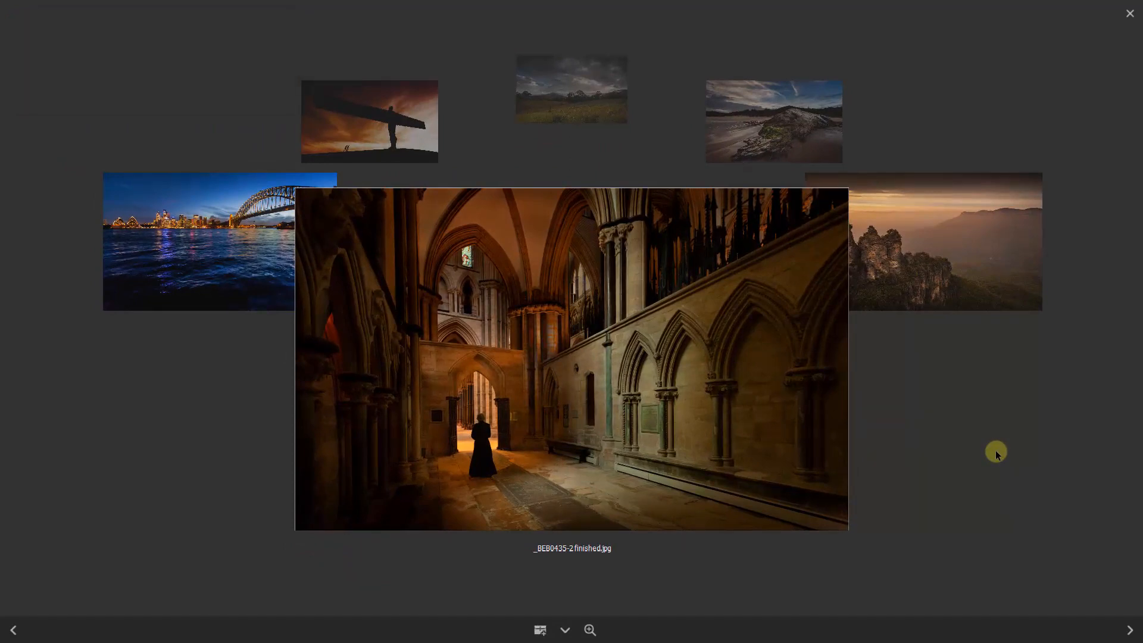
Save the reviewed landscape and building photos as a collection named Collection from Review Mode, and select _BEB0435-2 finished.jpg in it
key(Right)
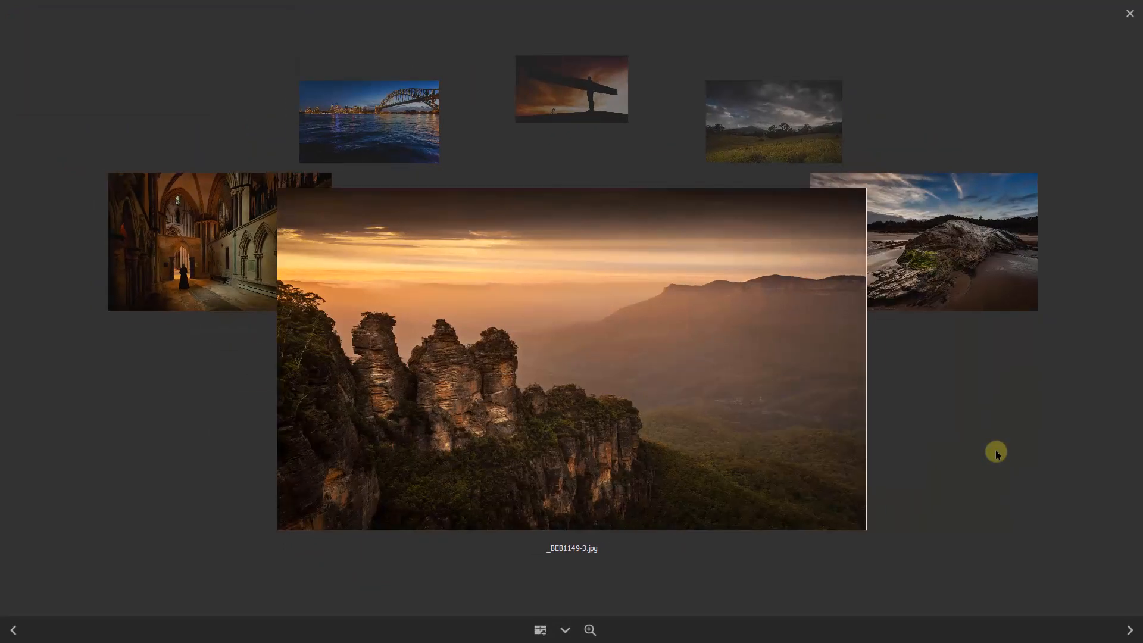
key(Right)
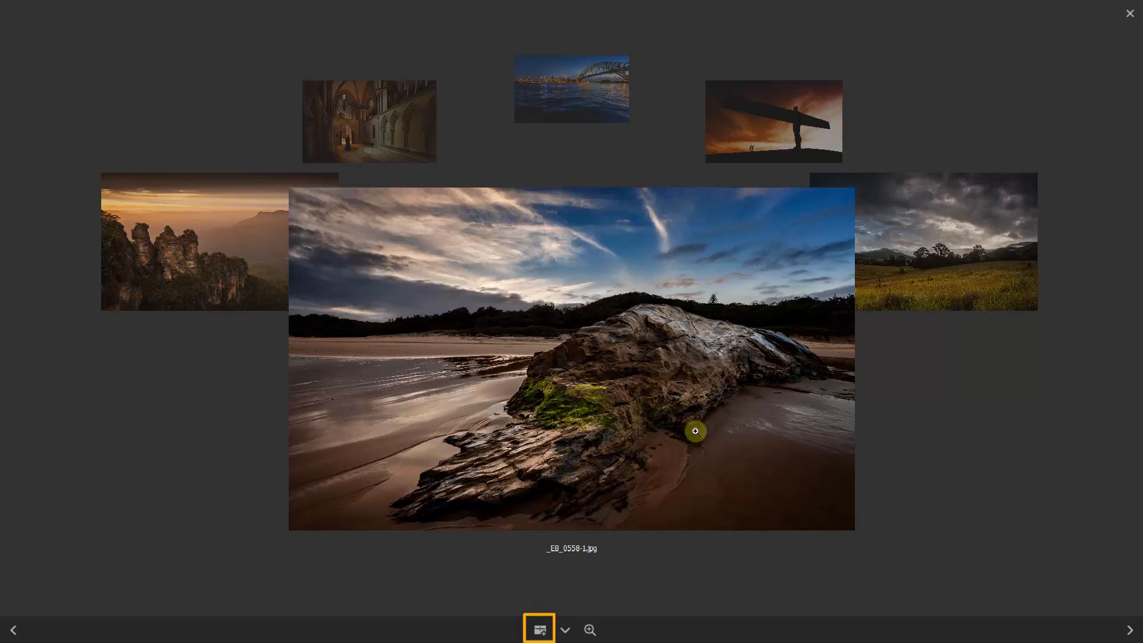
click(539, 632)
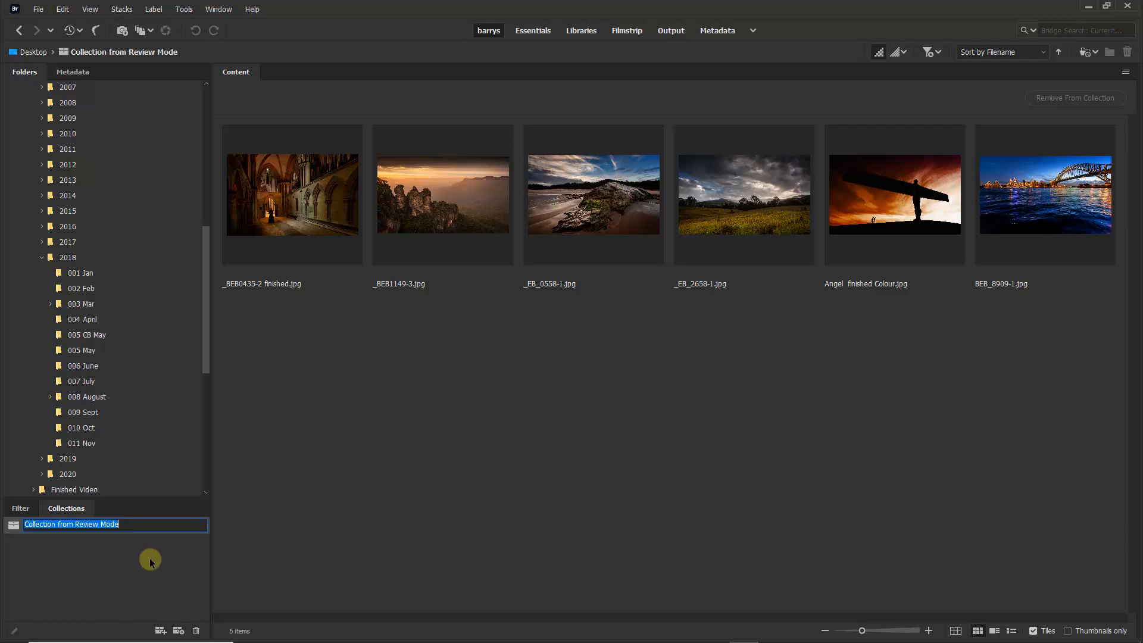
key(Return)
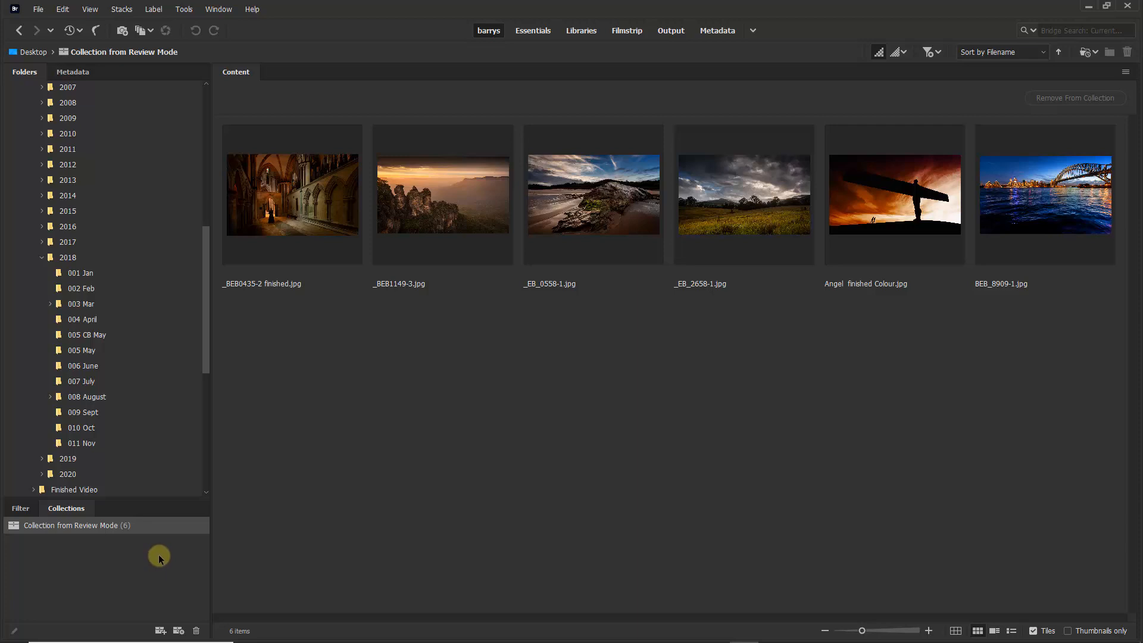
click(297, 189)
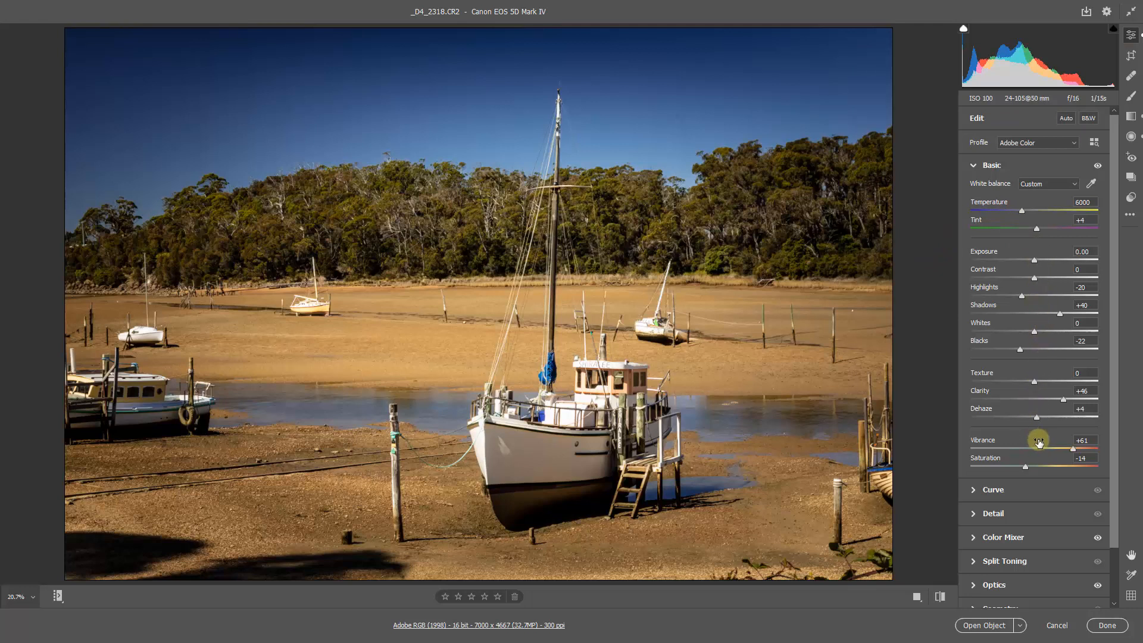
In Camera Raw, apply a graduated filter over the sky with Temperature -6 and Exposure -0.85, and an image-filling radial filter with Exposure -1.20
click(1130, 117)
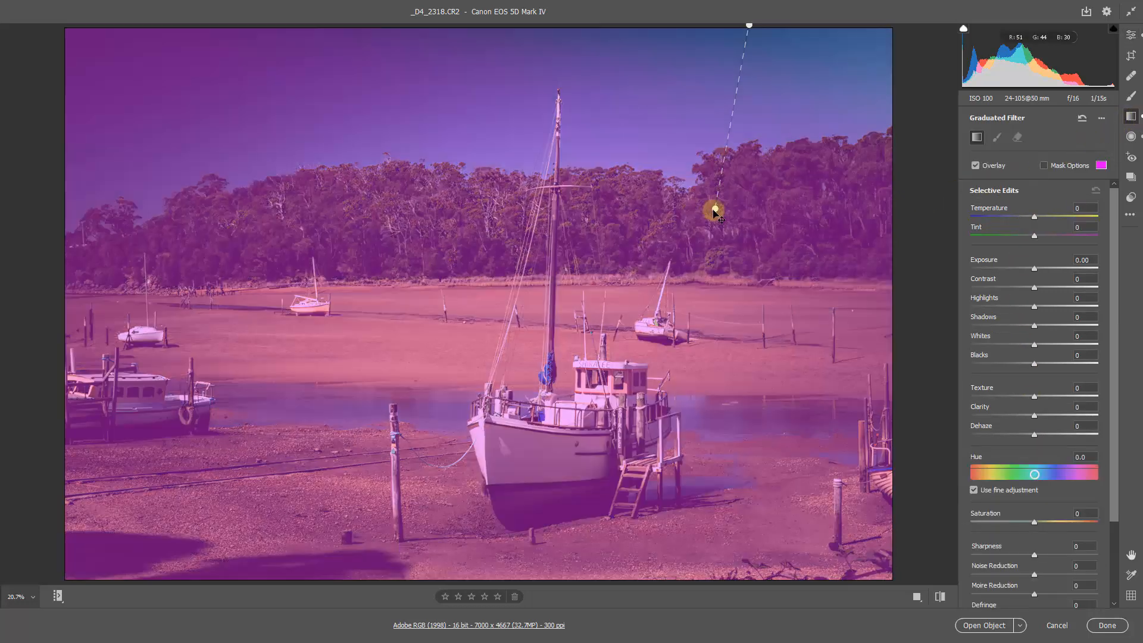
click(715, 209)
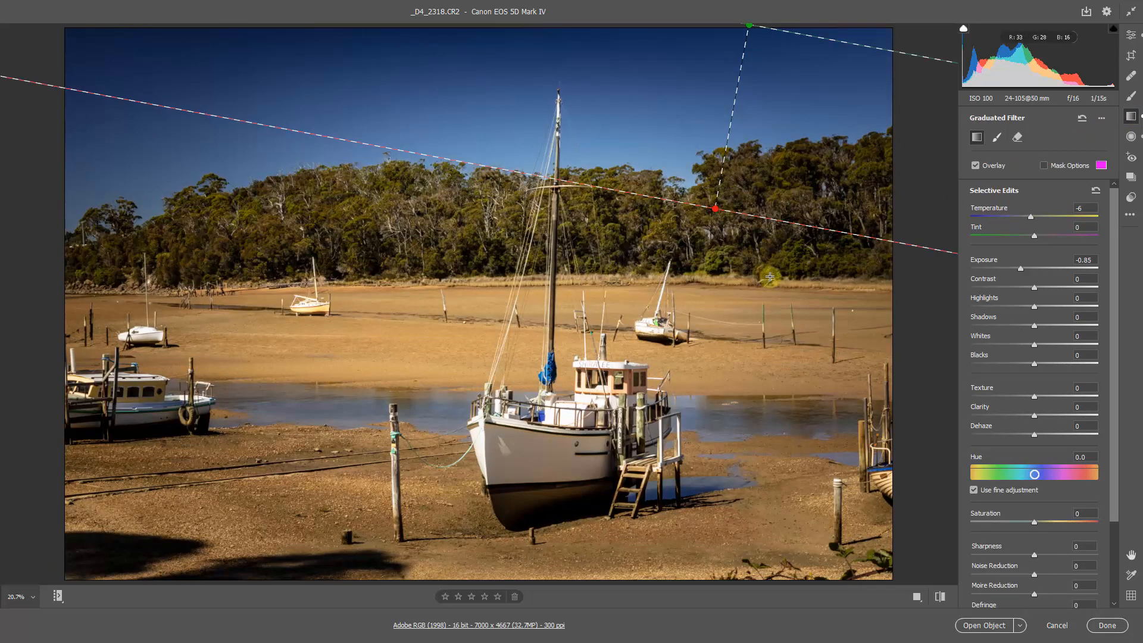
click(1131, 137)
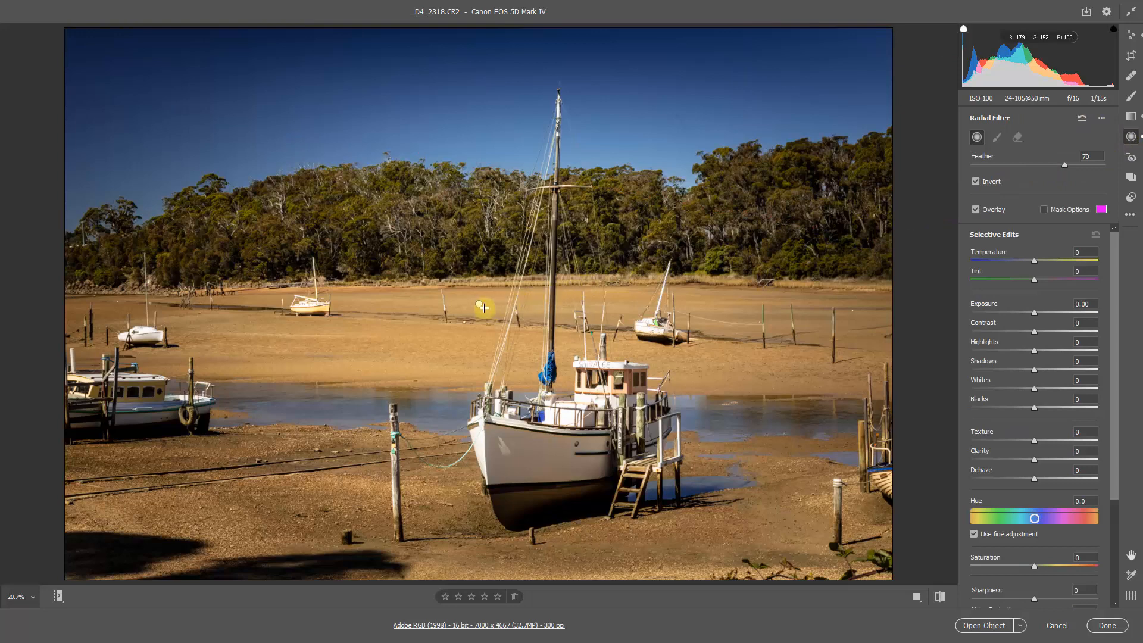
double_click(480, 304)
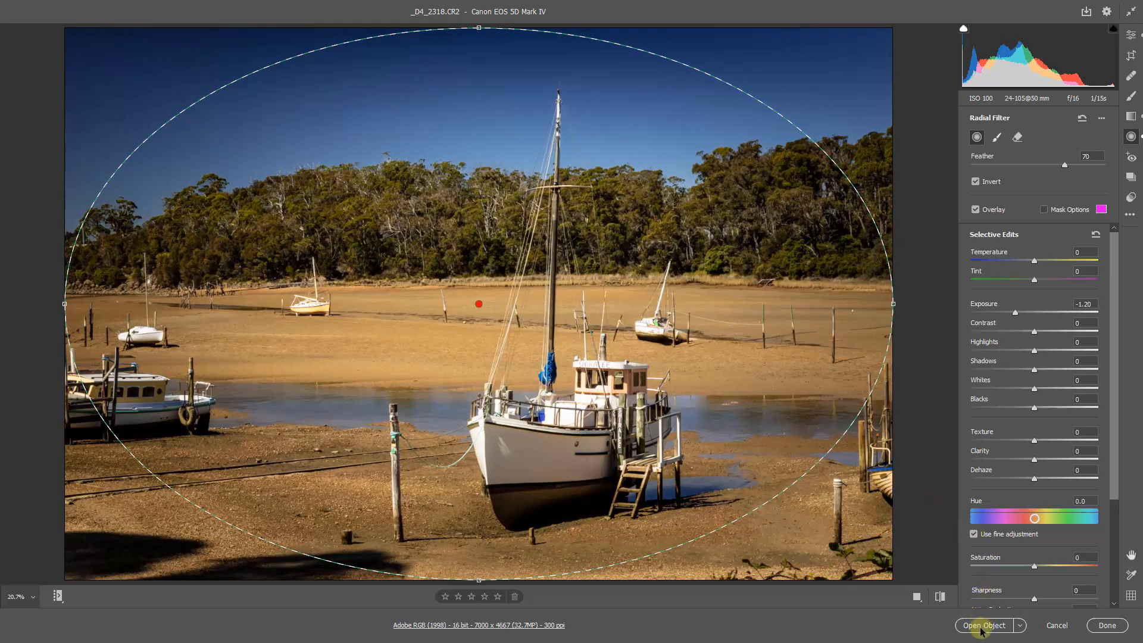
Finish the Camera Raw edit of _D4_2318.CR2 and copy its develop settings in Bridge
click(1107, 626)
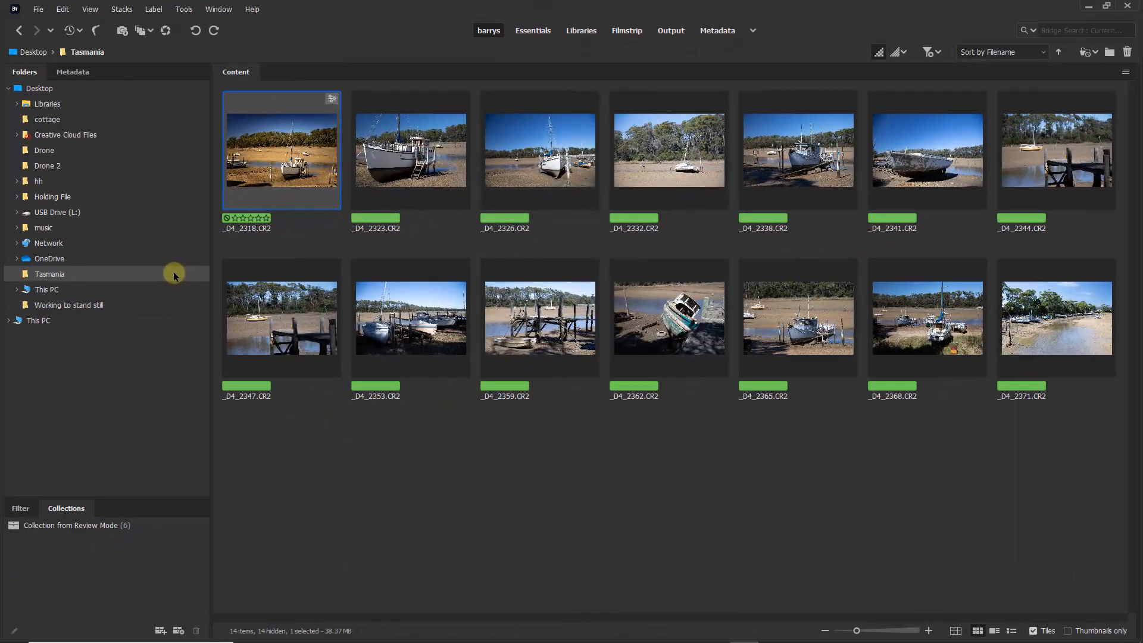
right_click(280, 146)
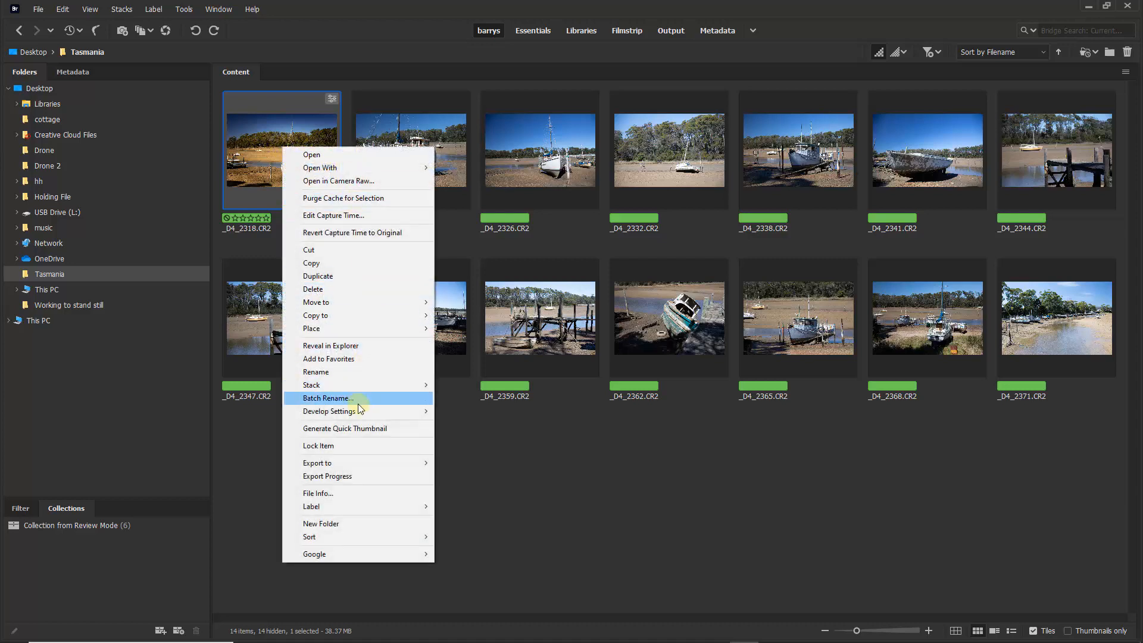
mouse_move(359, 412)
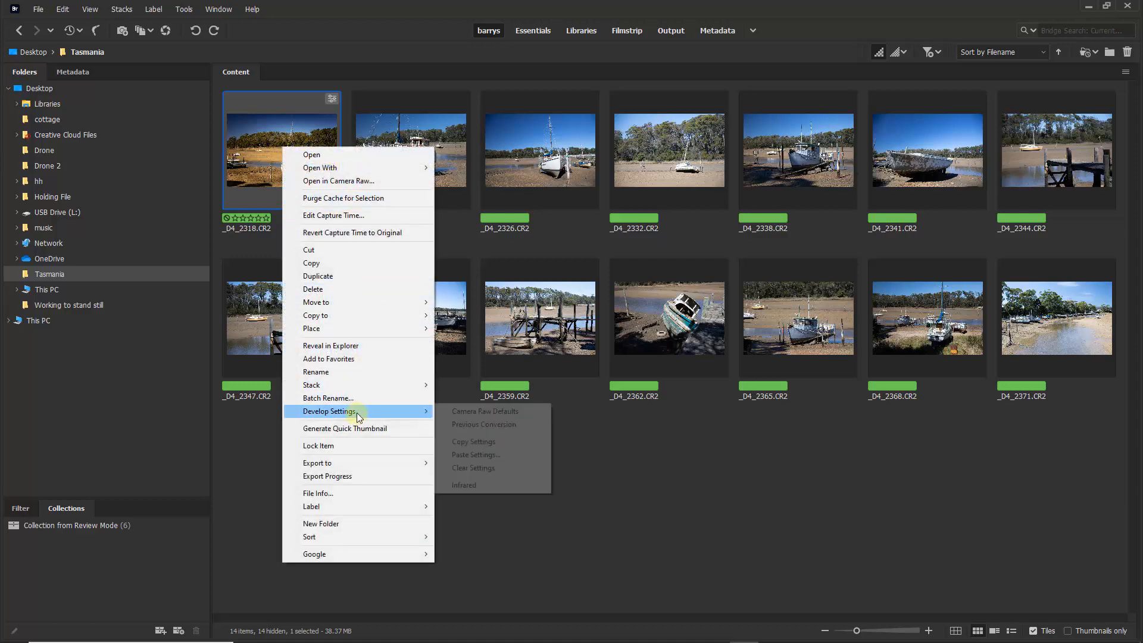
click(475, 441)
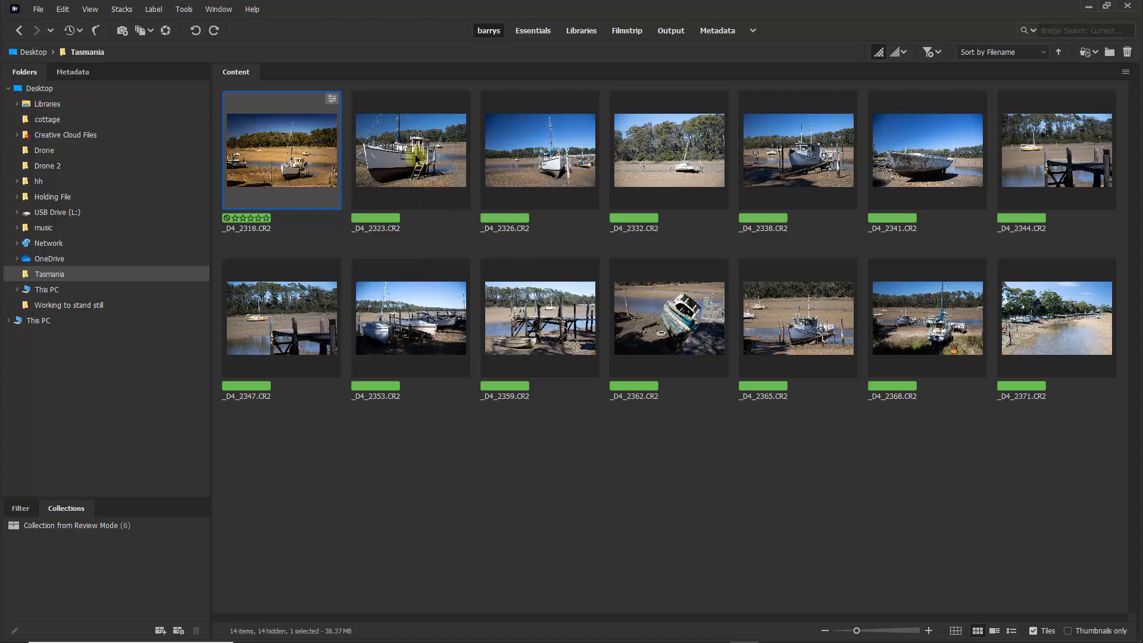
Paste the copied Camera Raw settings onto photos _D4_2323.CR2 through _D4_2371.CR2, including Graduated Filters and Radial Filters
click(415, 156)
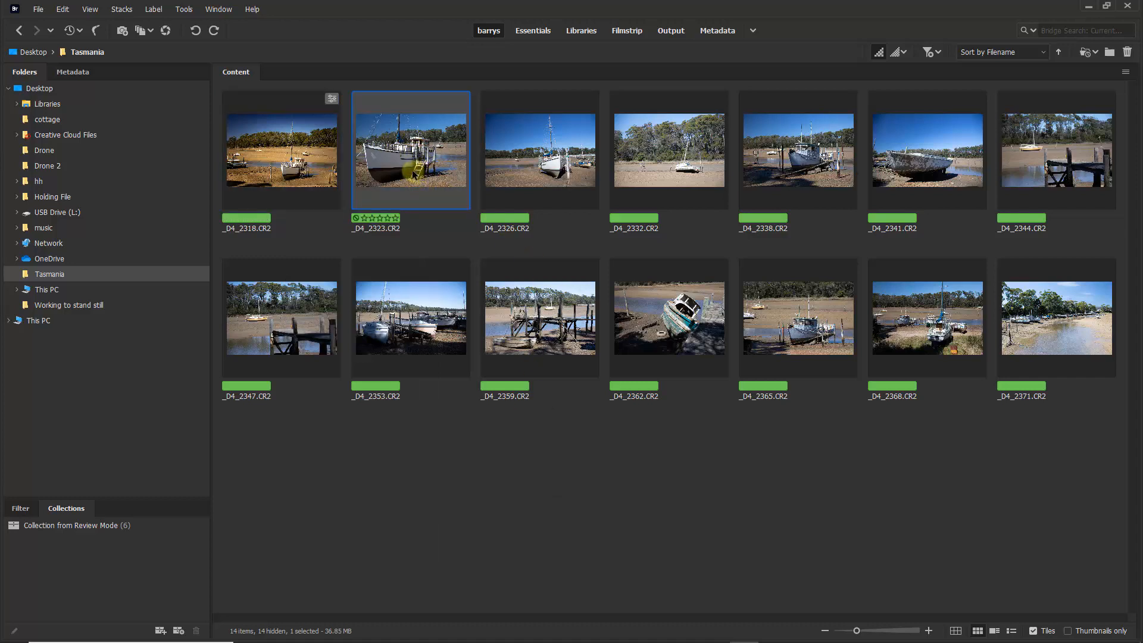
shift+click(1059, 323)
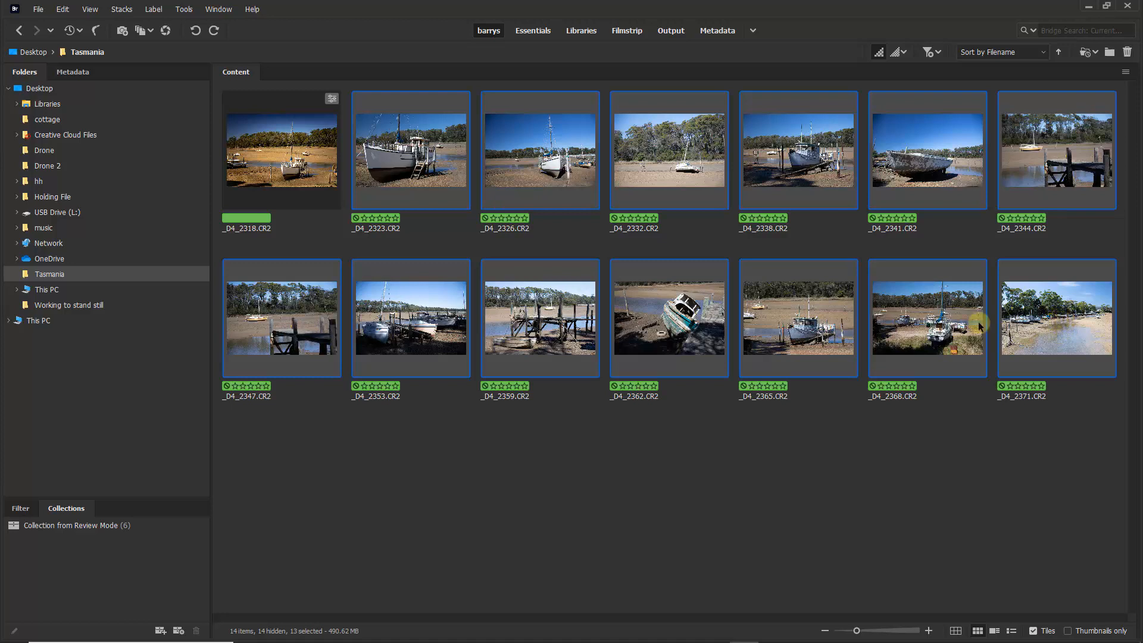
right_click(414, 146)
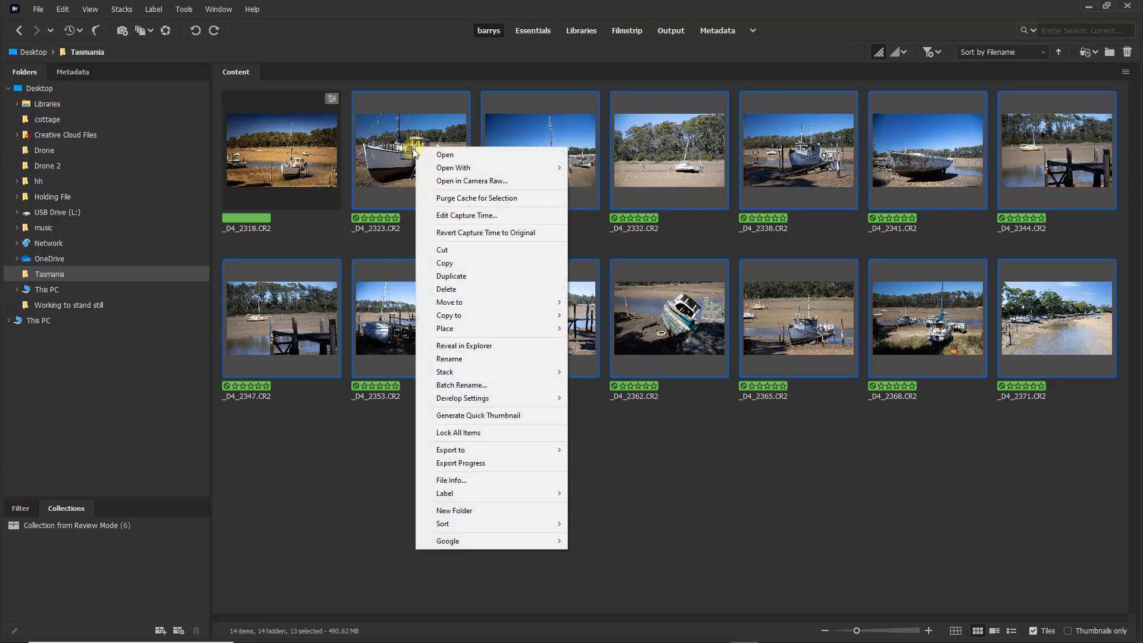
mouse_move(482, 399)
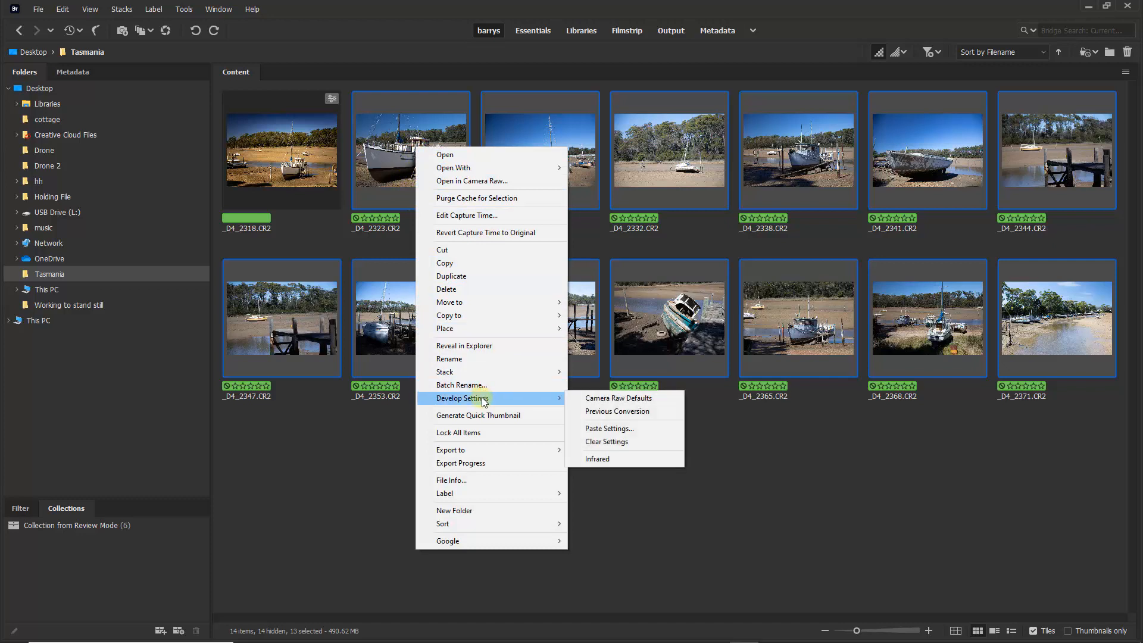
click(593, 430)
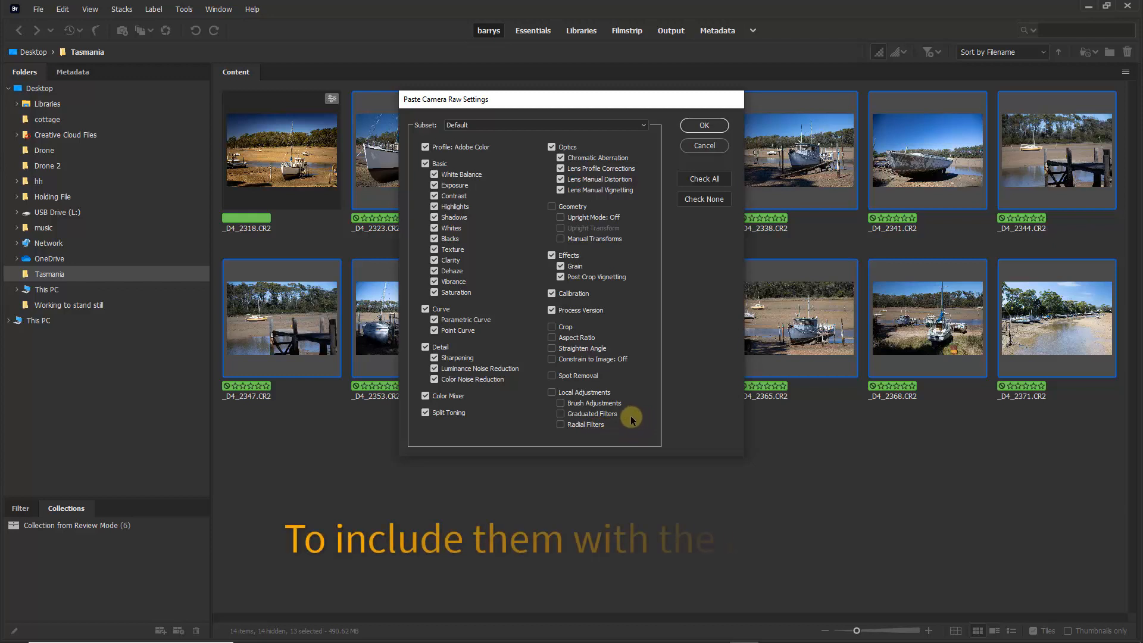
click(561, 413)
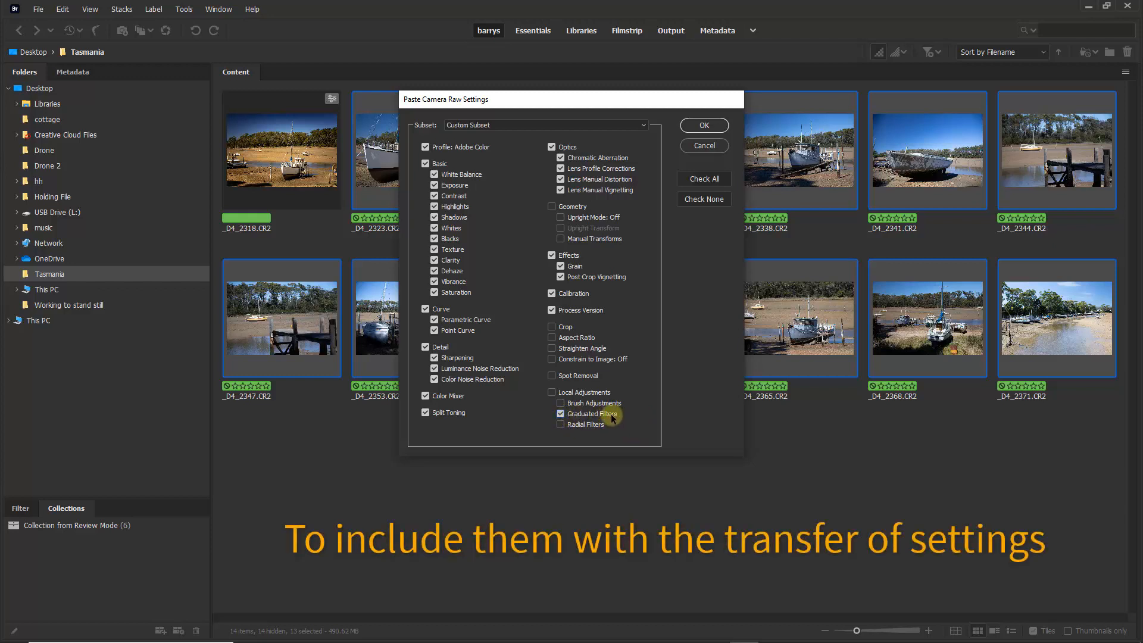
click(560, 425)
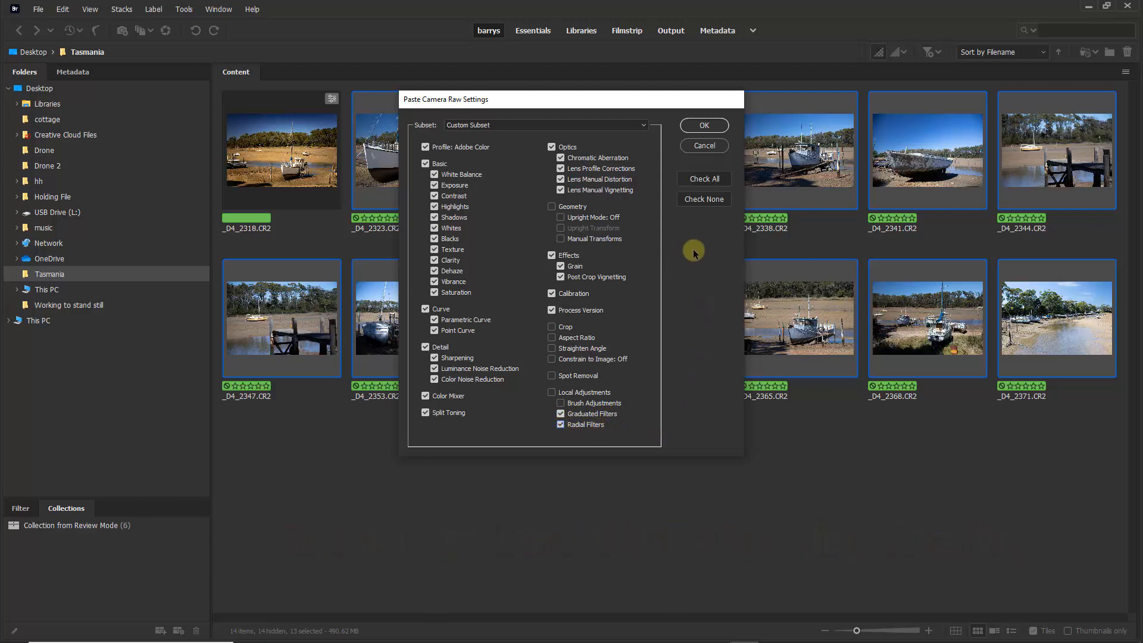
click(704, 126)
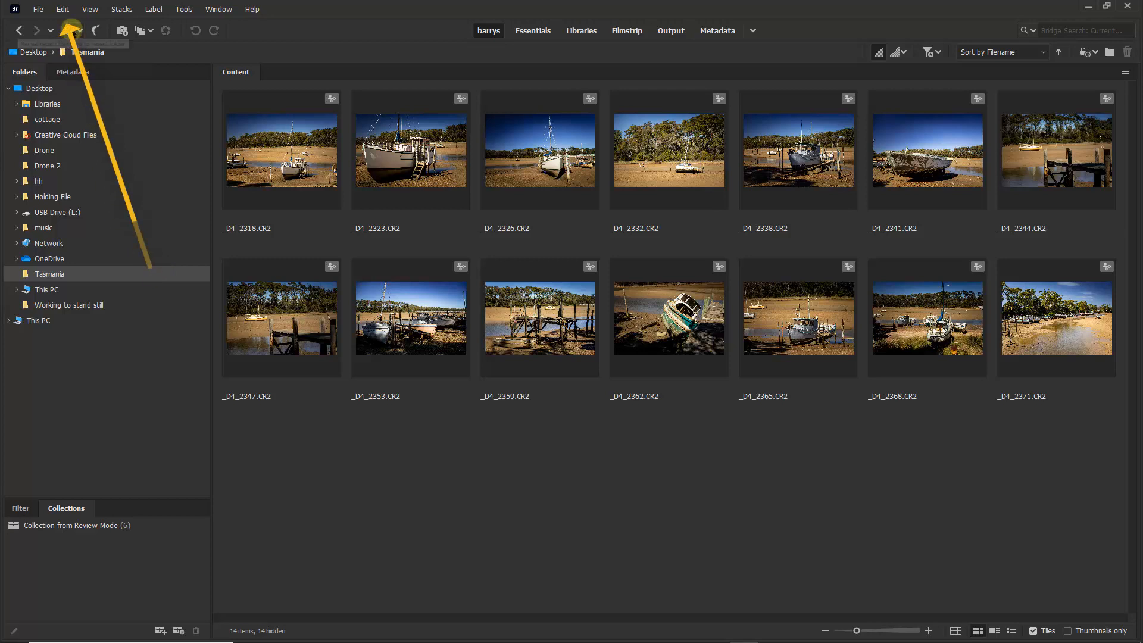
Enable the Dimensions, Date Created, Focal Length and Exposure lines under the thumbnails in the preferences, and view the alternatives for the first line
click(65, 10)
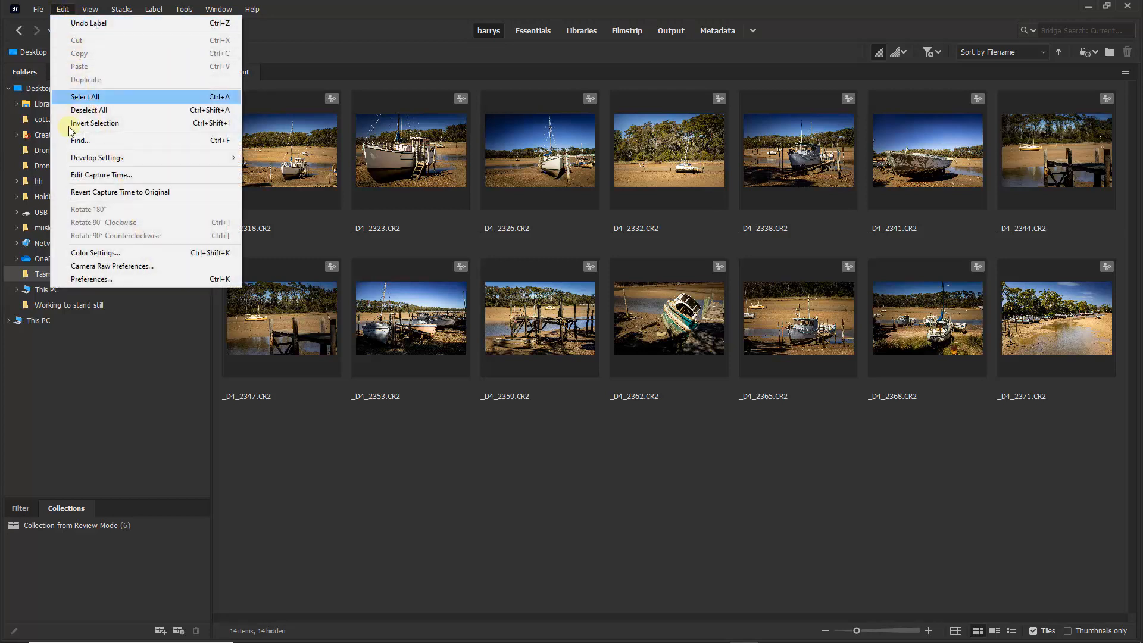
click(77, 280)
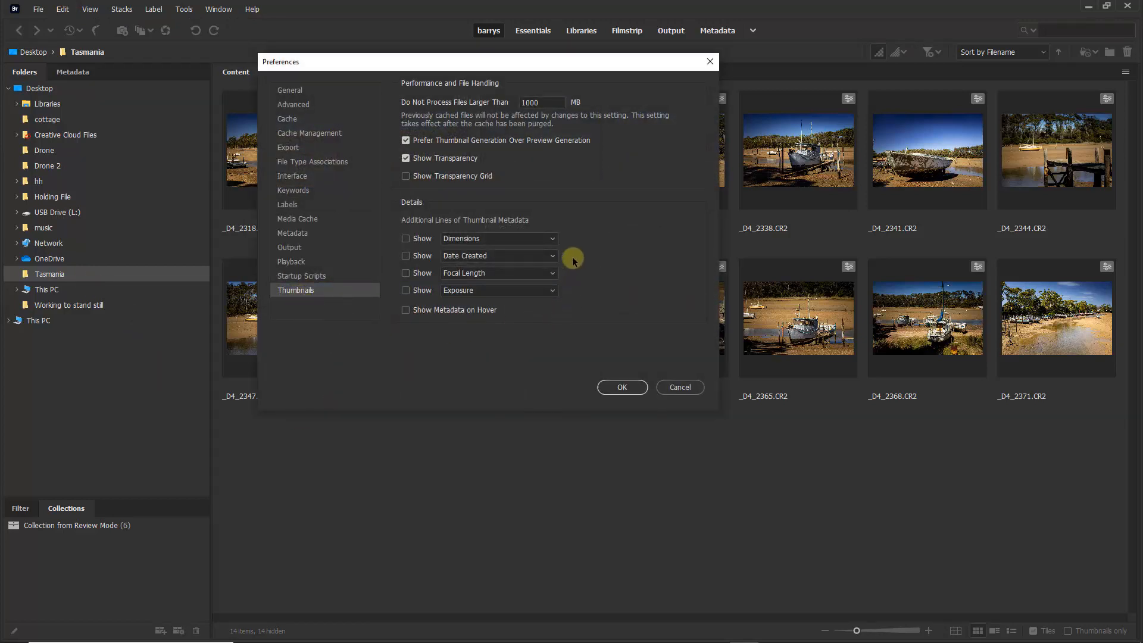
click(406, 238)
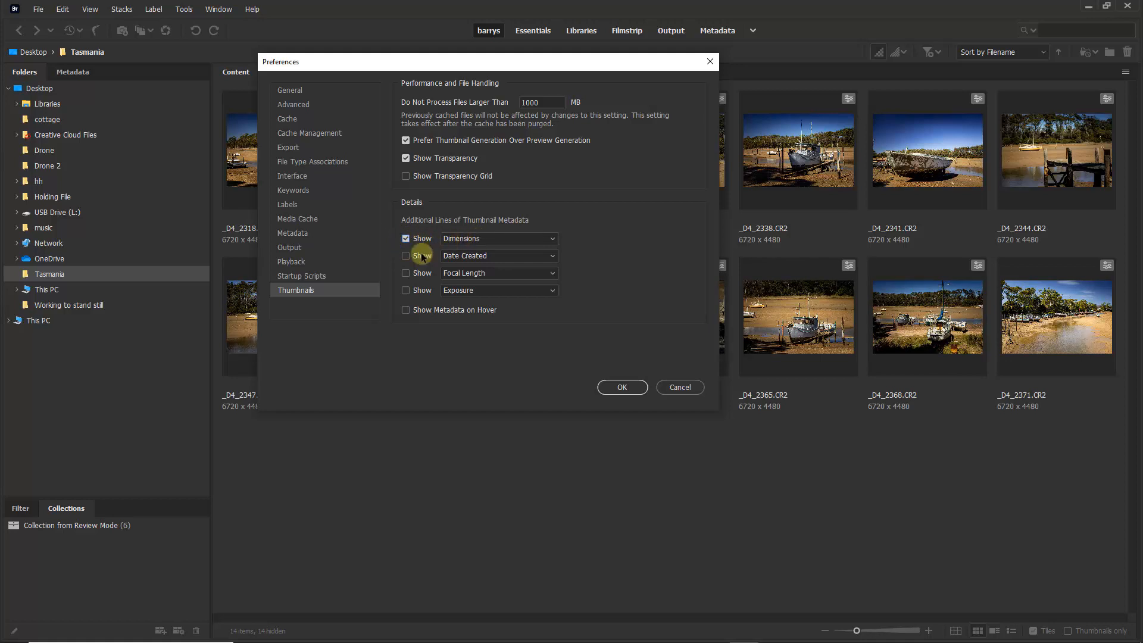
click(406, 256)
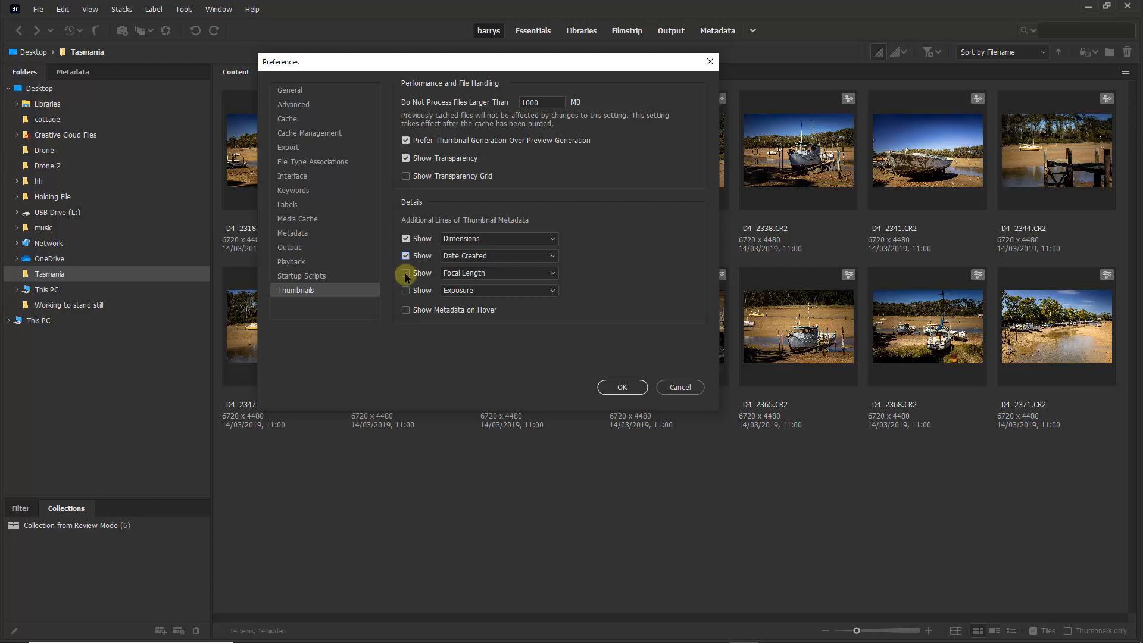
click(406, 273)
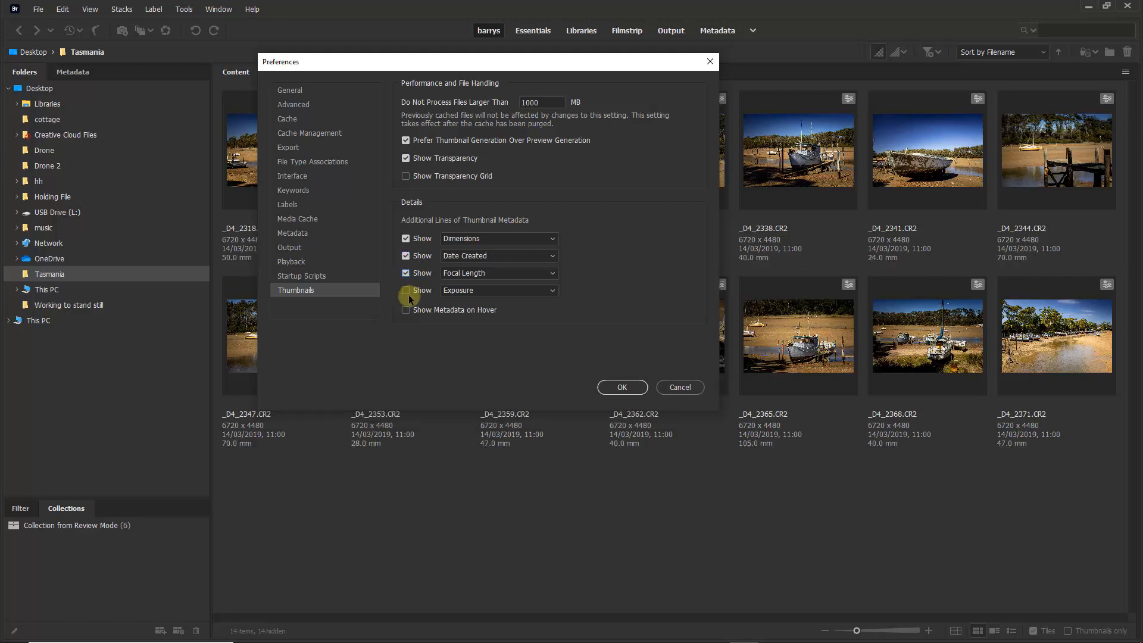
click(405, 291)
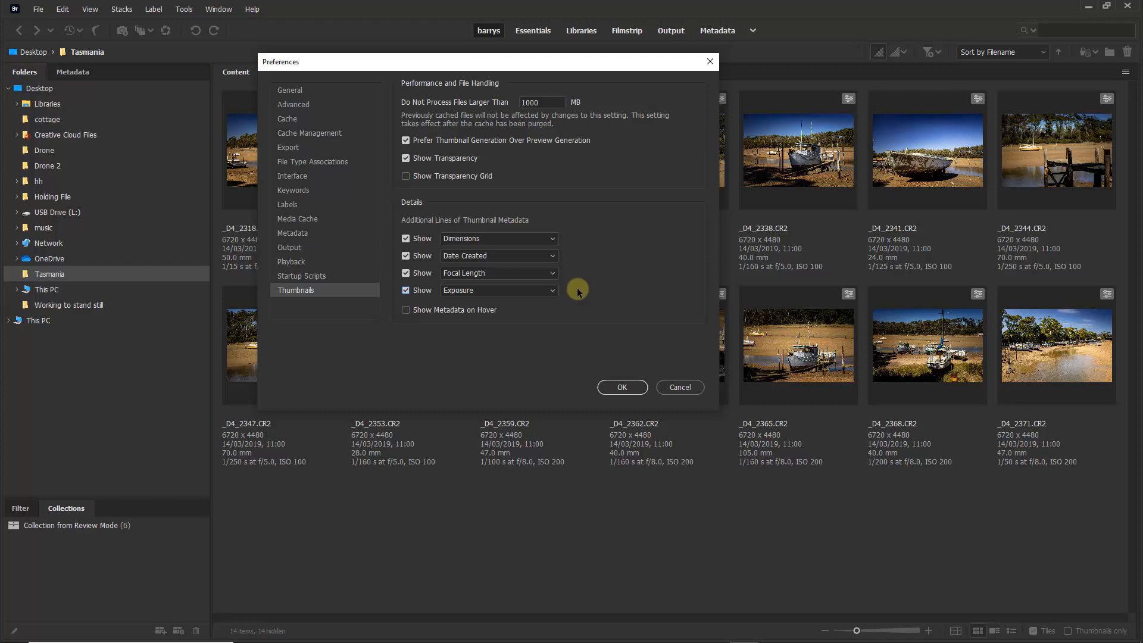
click(553, 238)
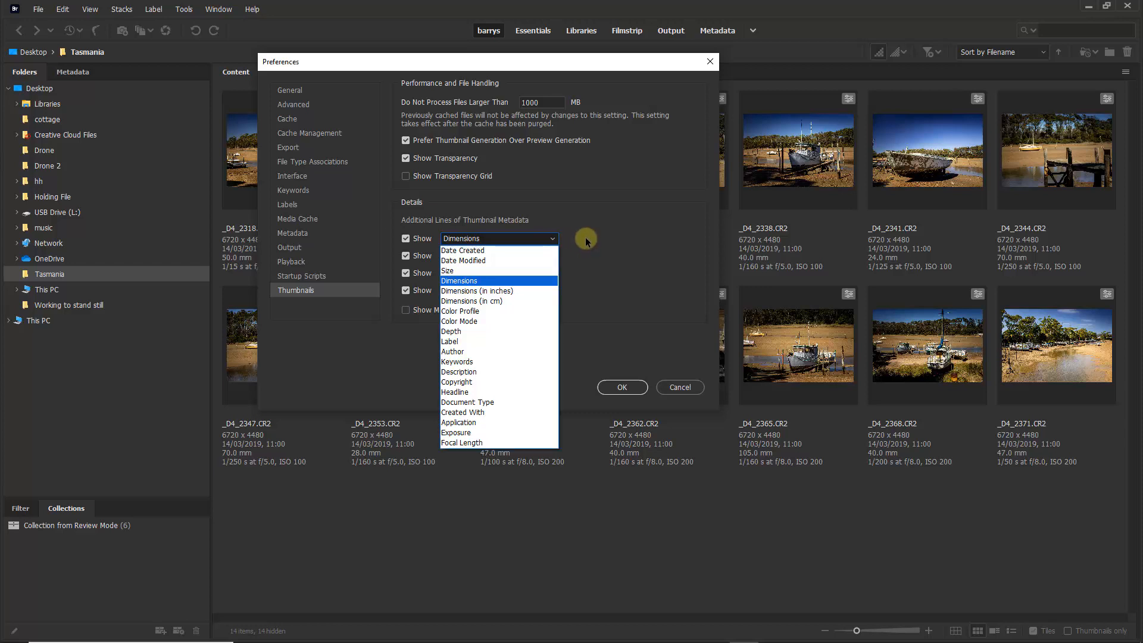
click(581, 240)
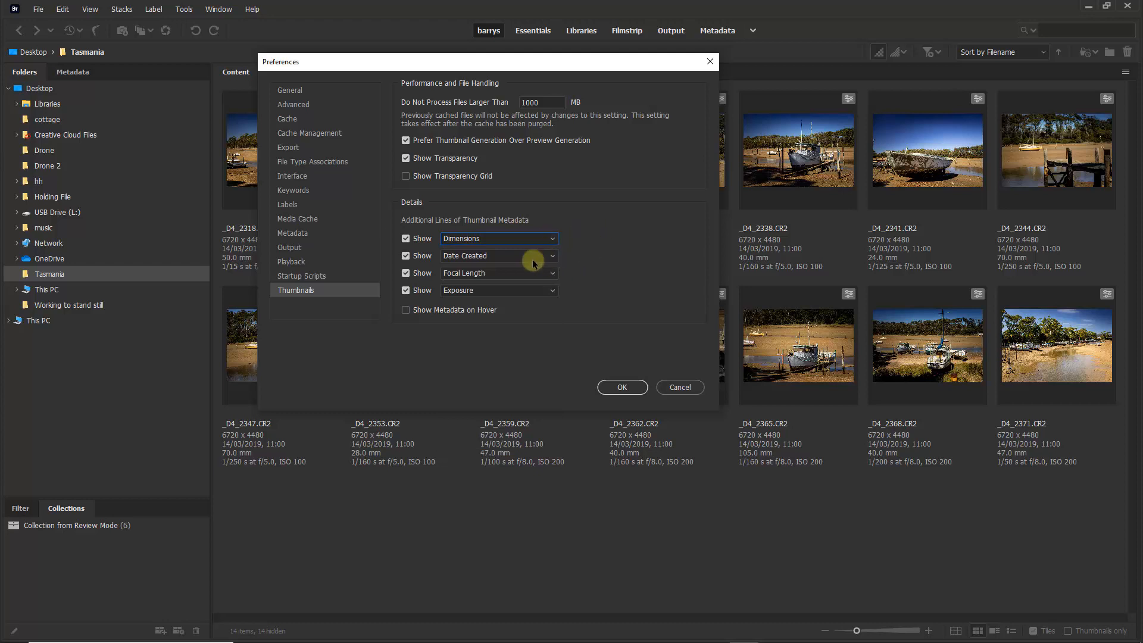
Turn off all four additional thumbnail metadata lines, enable Show Metadata on Hover, and try it on _D4_2359.CR2
click(406, 272)
click(406, 290)
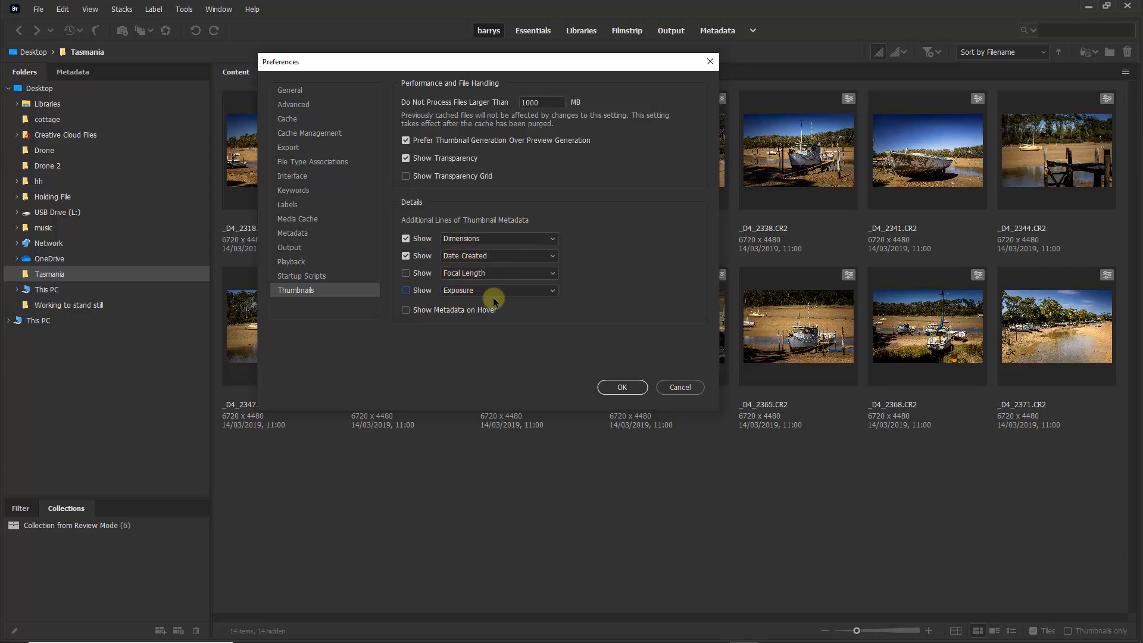
click(406, 255)
click(406, 238)
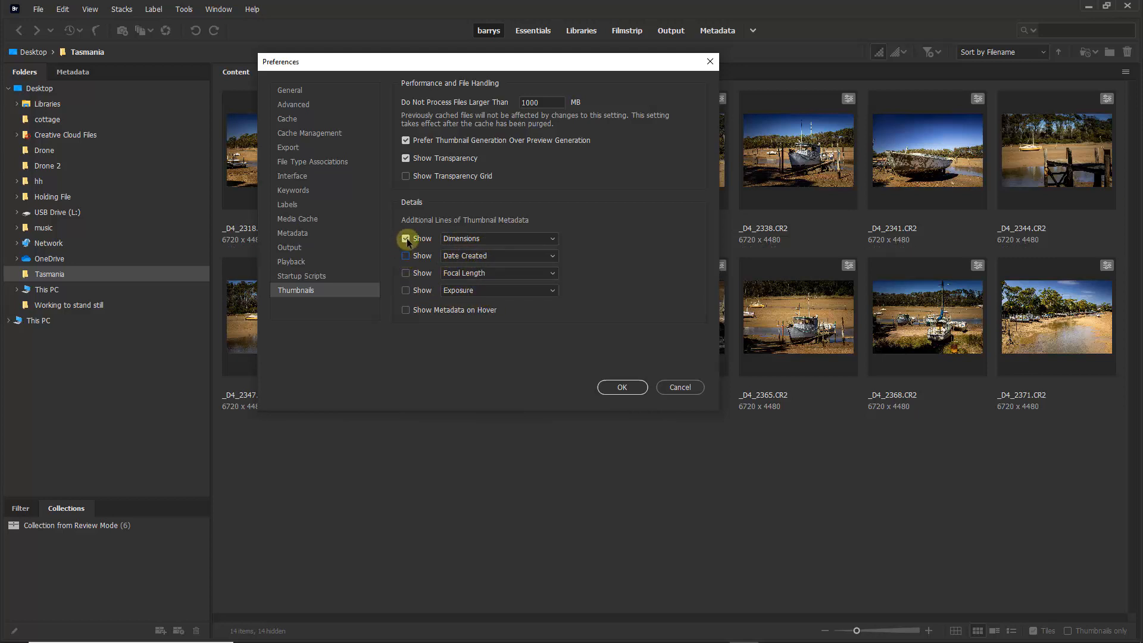
click(405, 310)
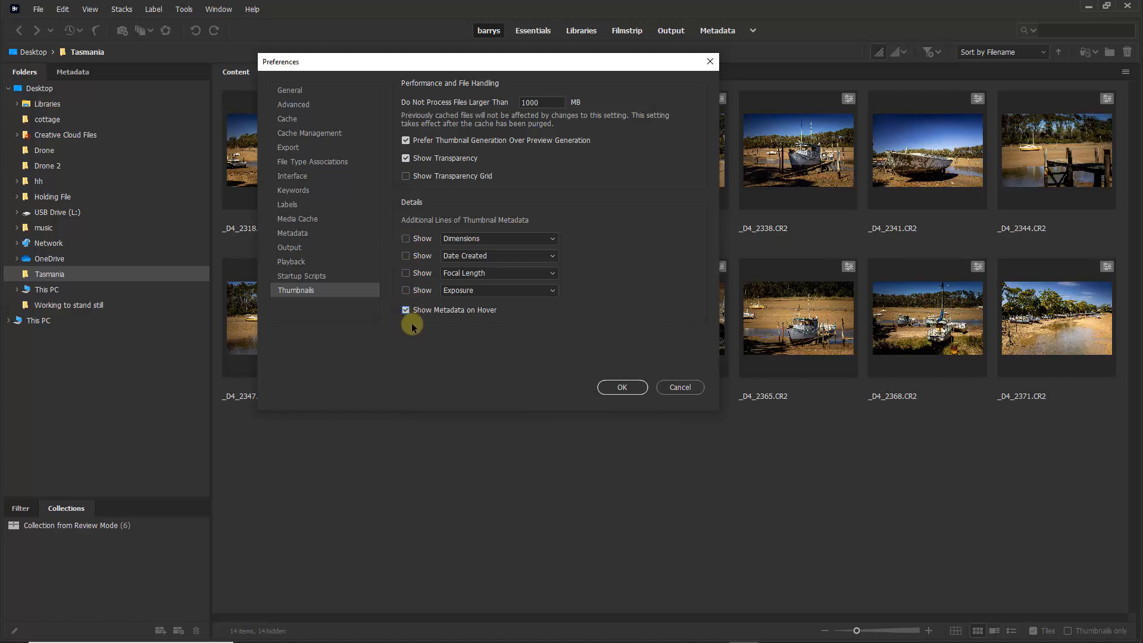
click(616, 387)
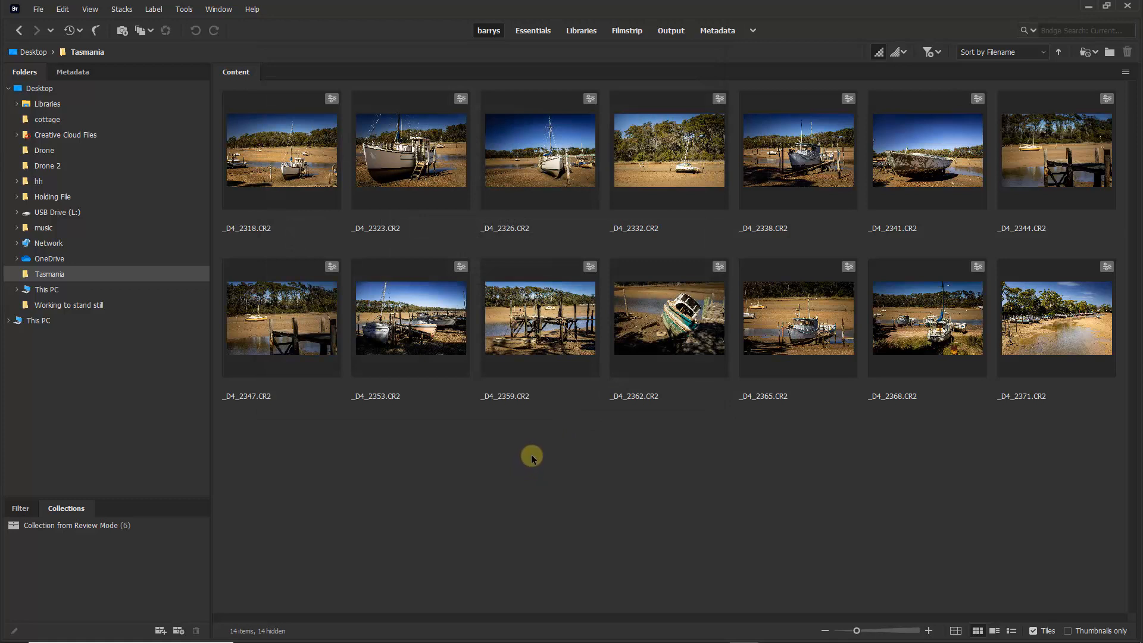
mouse_move(534, 357)
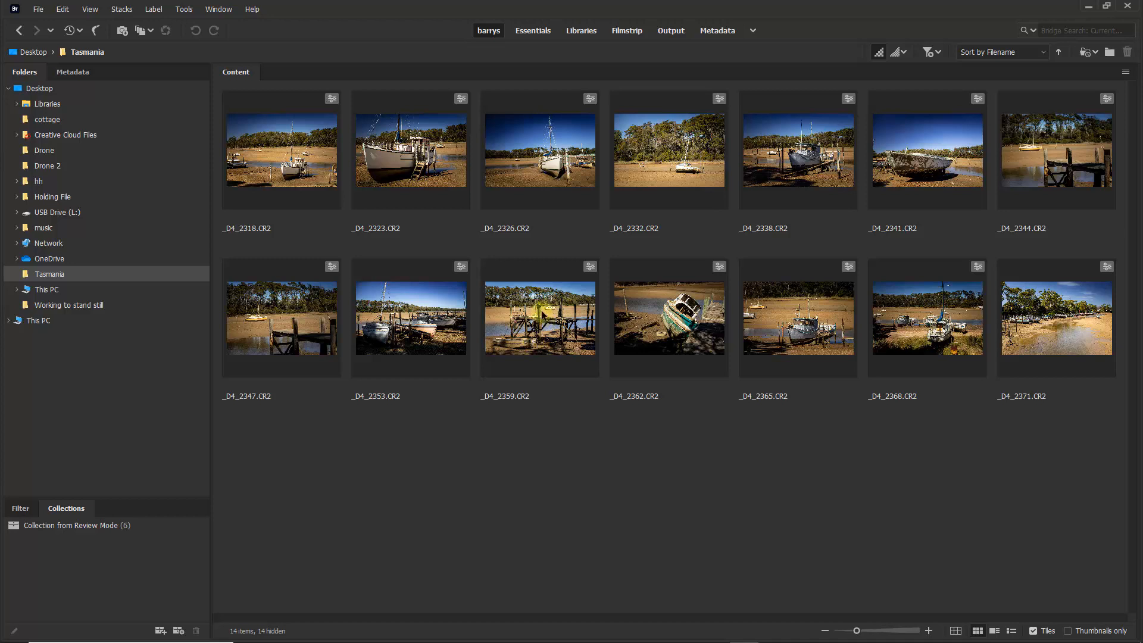
In the Thumbnails preferences, disable Show Metadata on Hover and show the Dimensions and Date Created lines
click(63, 10)
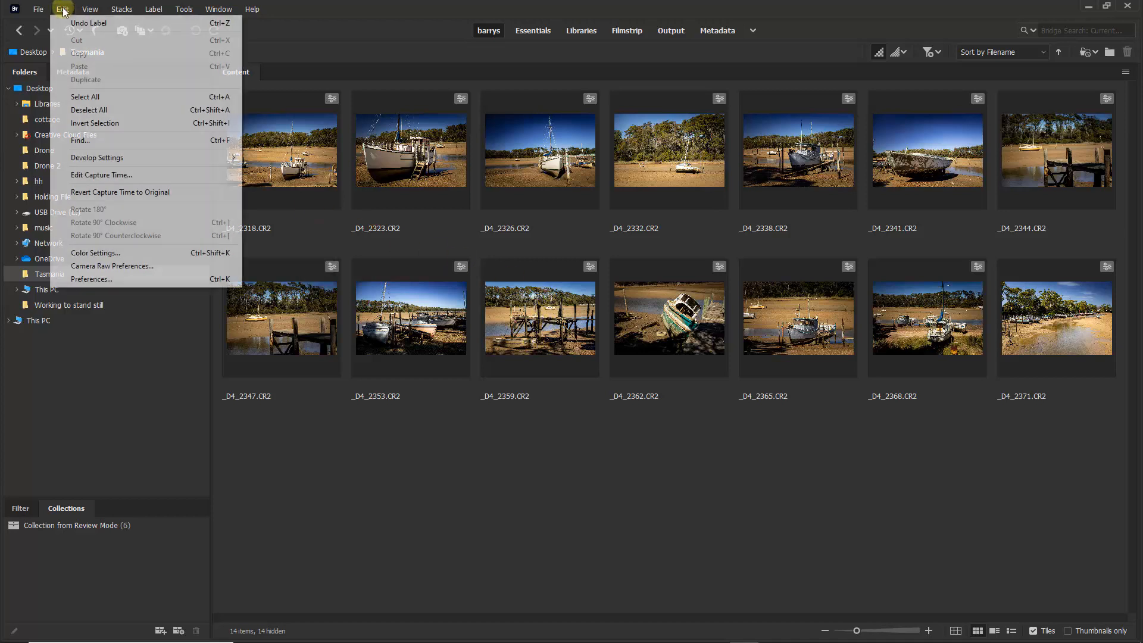
click(80, 280)
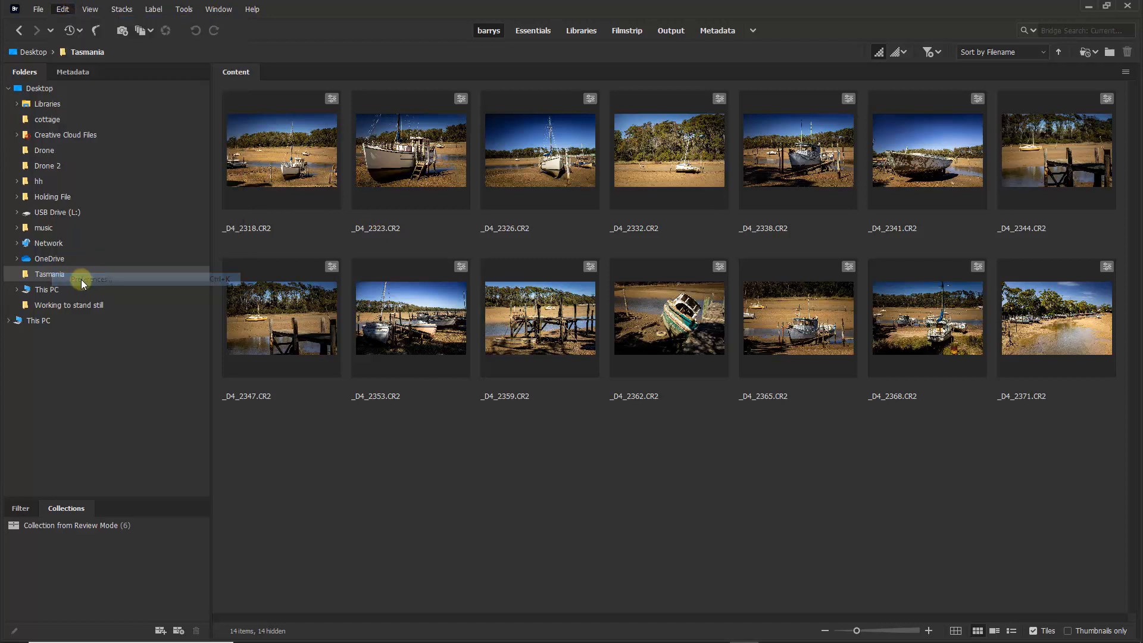
click(404, 311)
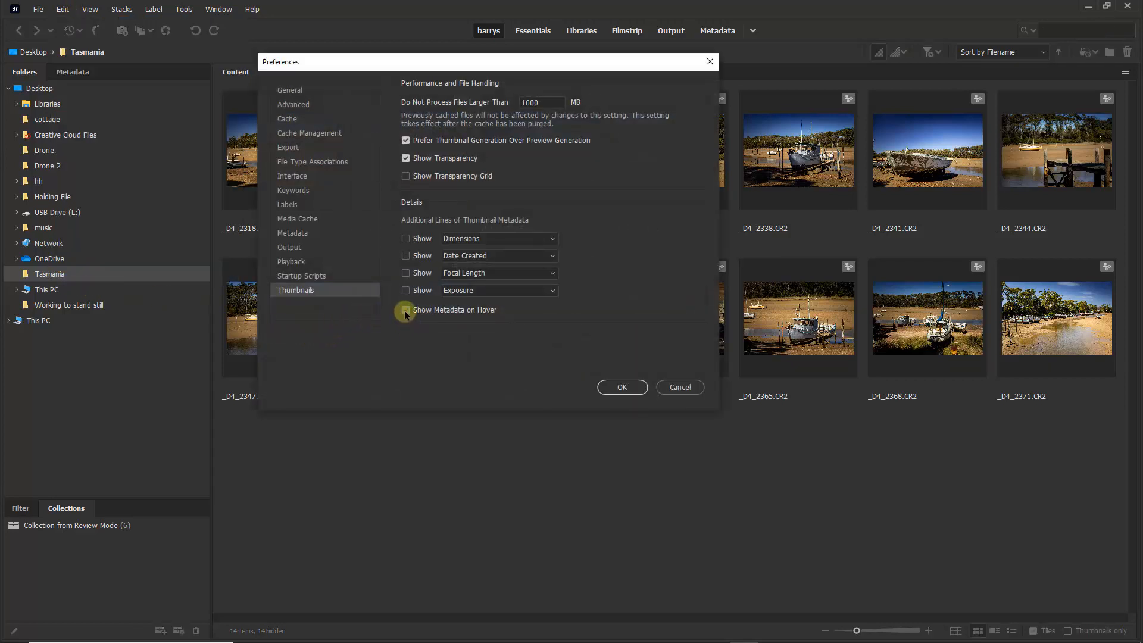
click(405, 238)
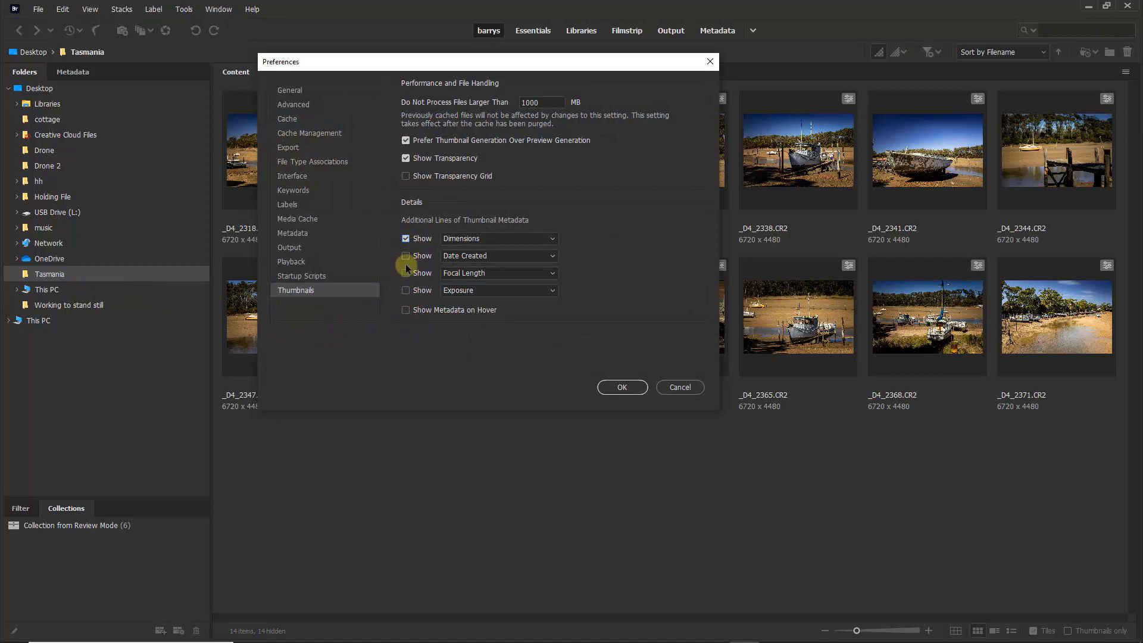
click(405, 256)
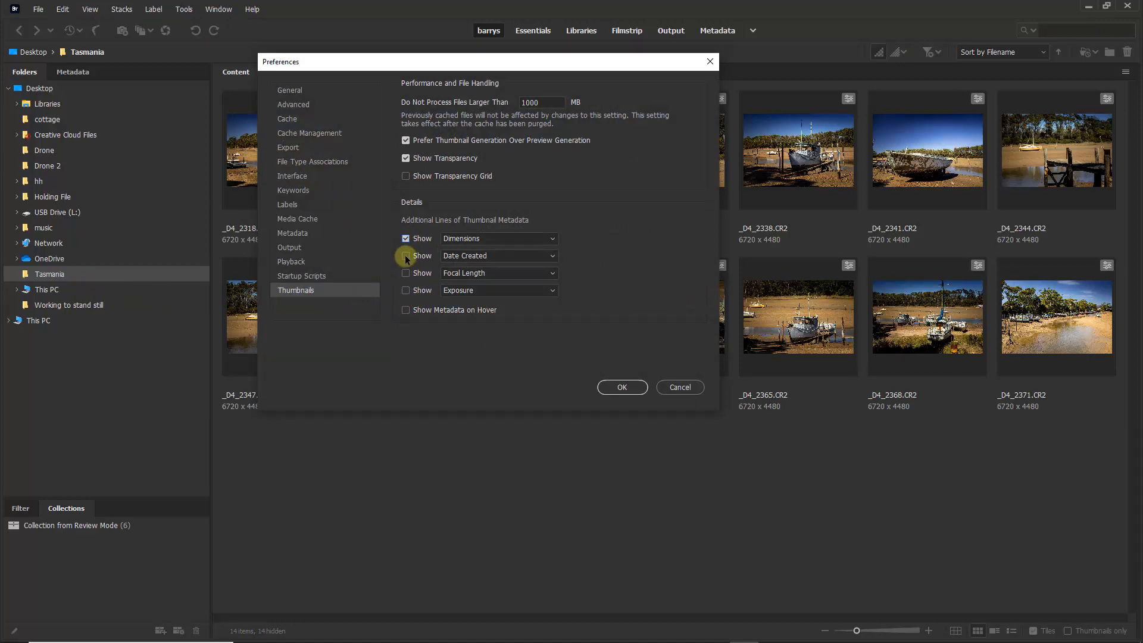
click(619, 388)
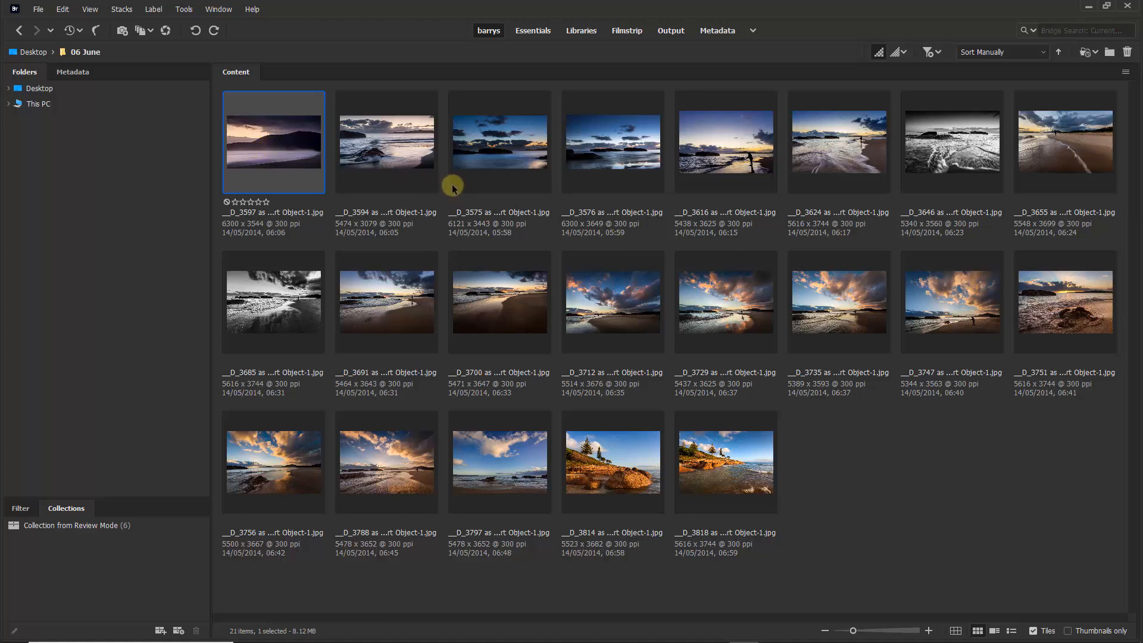
Reorder the 06 June photos manually: place __D_3616 and __D_3624 after __D_3597, __D_3747 and __D_3729 after __D_3594, and __D_3685 last
drag(720, 145, 358, 148)
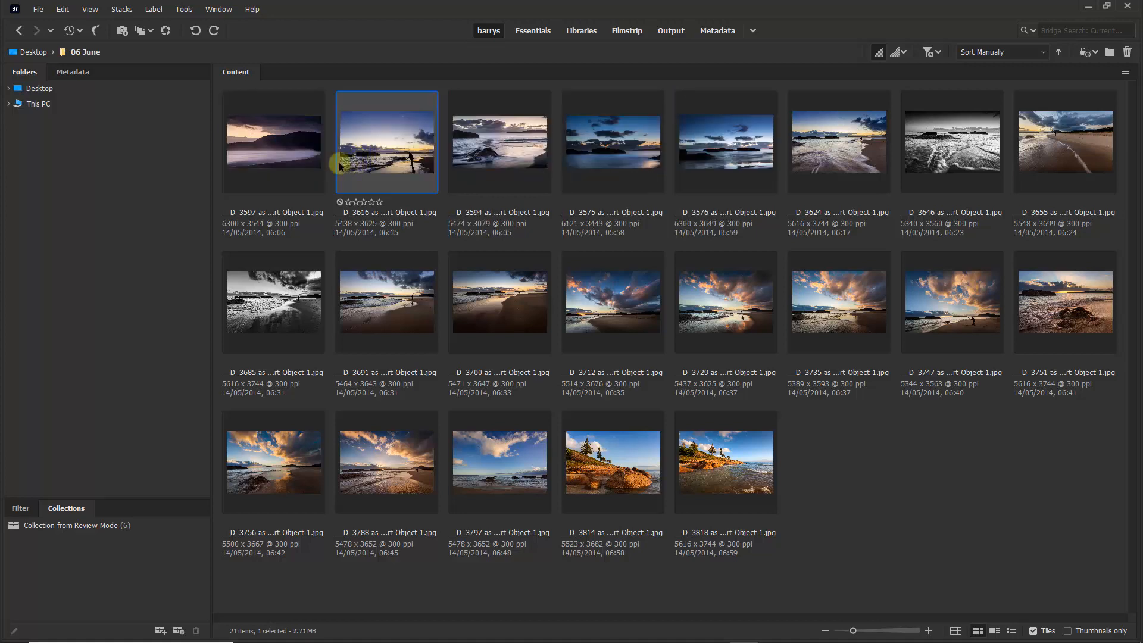
drag(835, 148, 457, 143)
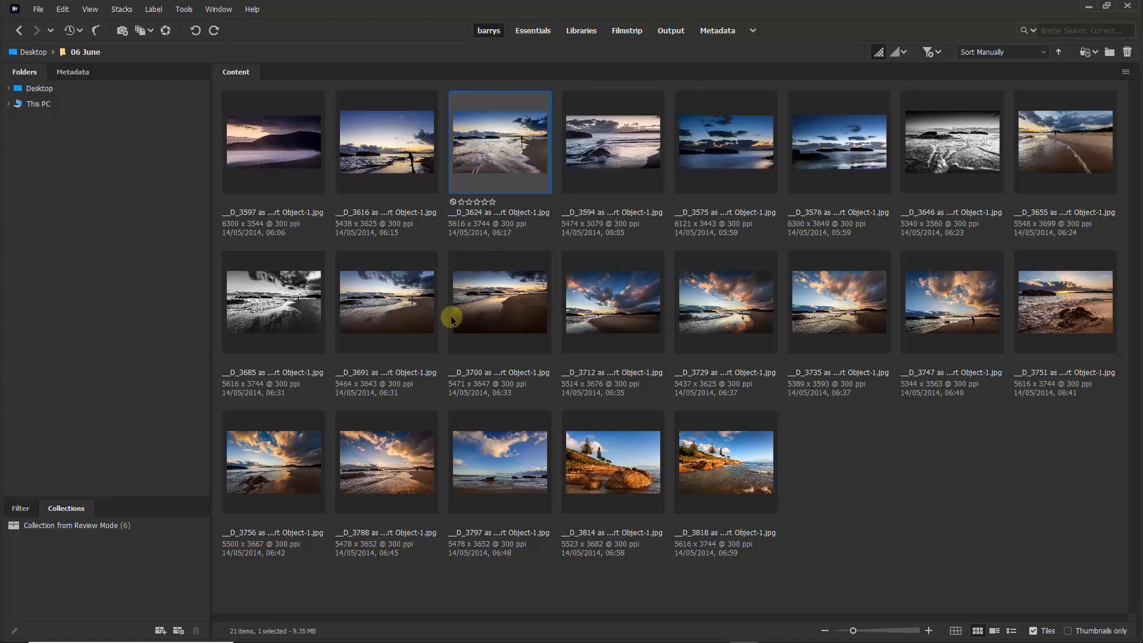
drag(259, 309, 866, 452)
drag(837, 309, 700, 245)
drag(722, 298, 781, 130)
Select __D_3655, __D_3691 and __D_3700 together and move them directly after __D_3729 in the manual order
click(403, 312)
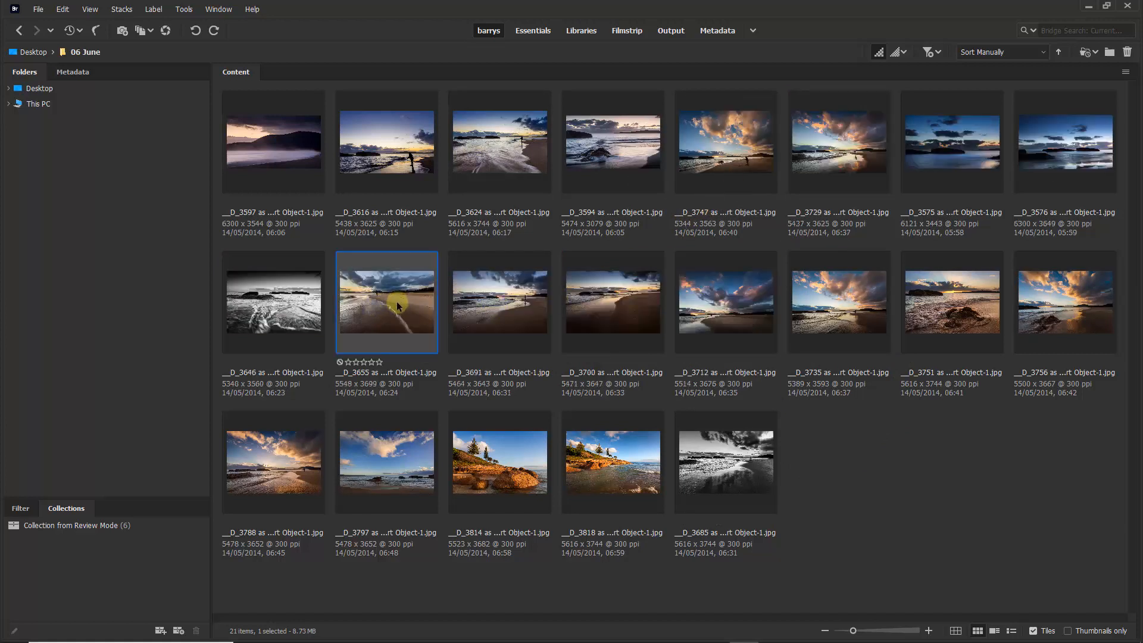
ctrl+click(513, 312)
ctrl+click(604, 312)
drag(387, 309, 898, 149)
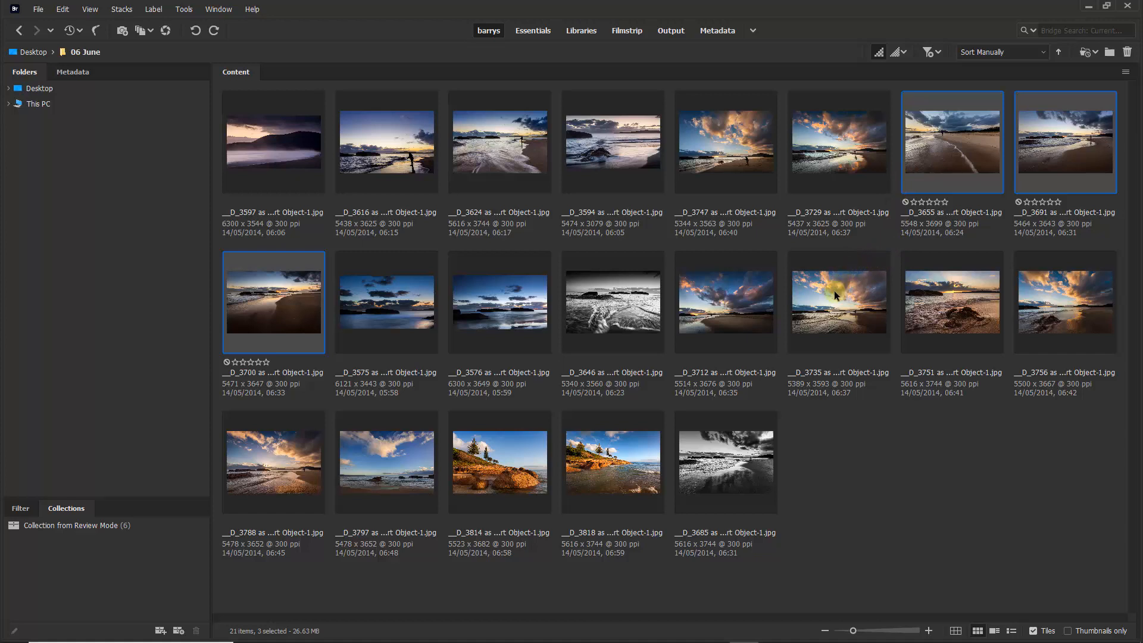
Open Batch Rename for all the 06 June photos and set the leading filename text to "Beckham Digital "
key(ctrl+a)
right_click(289, 155)
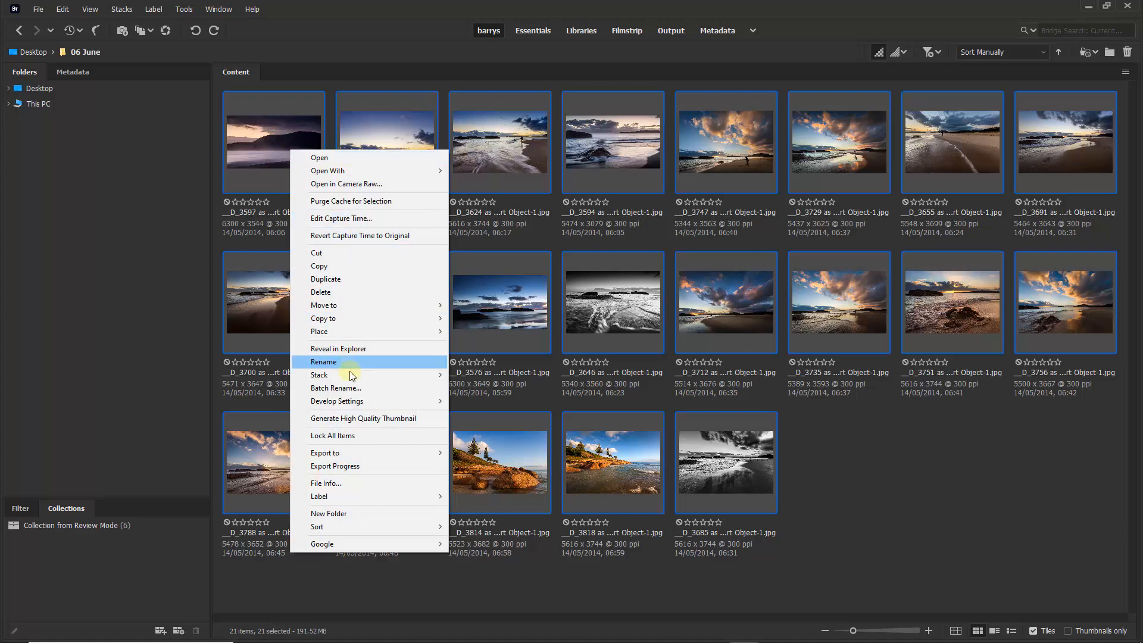
click(350, 390)
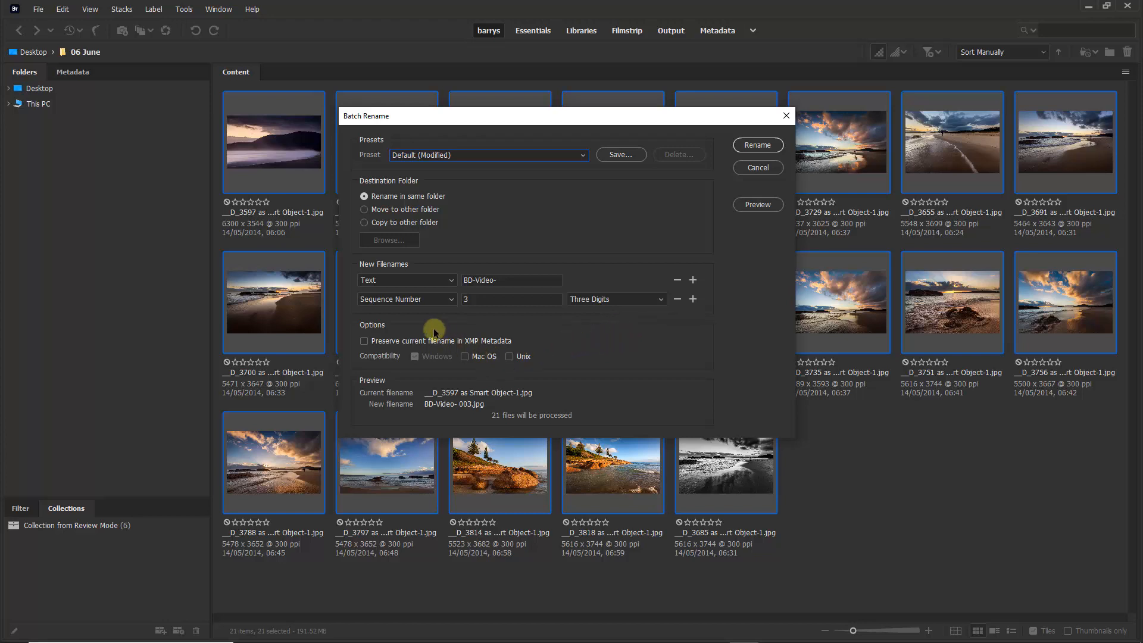
click(451, 281)
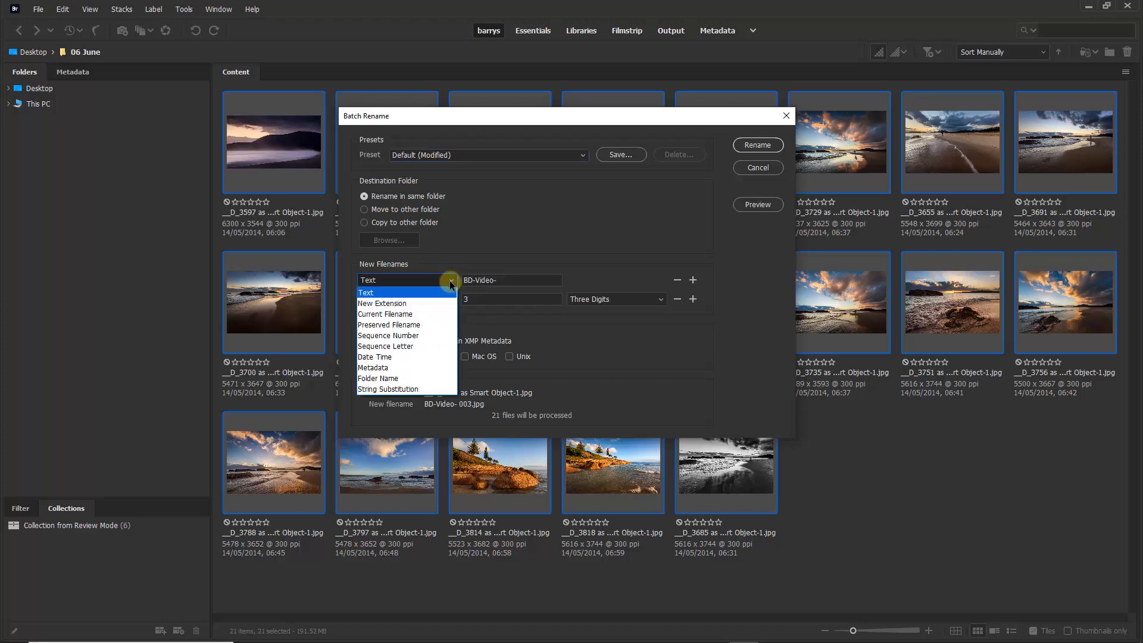
click(488, 263)
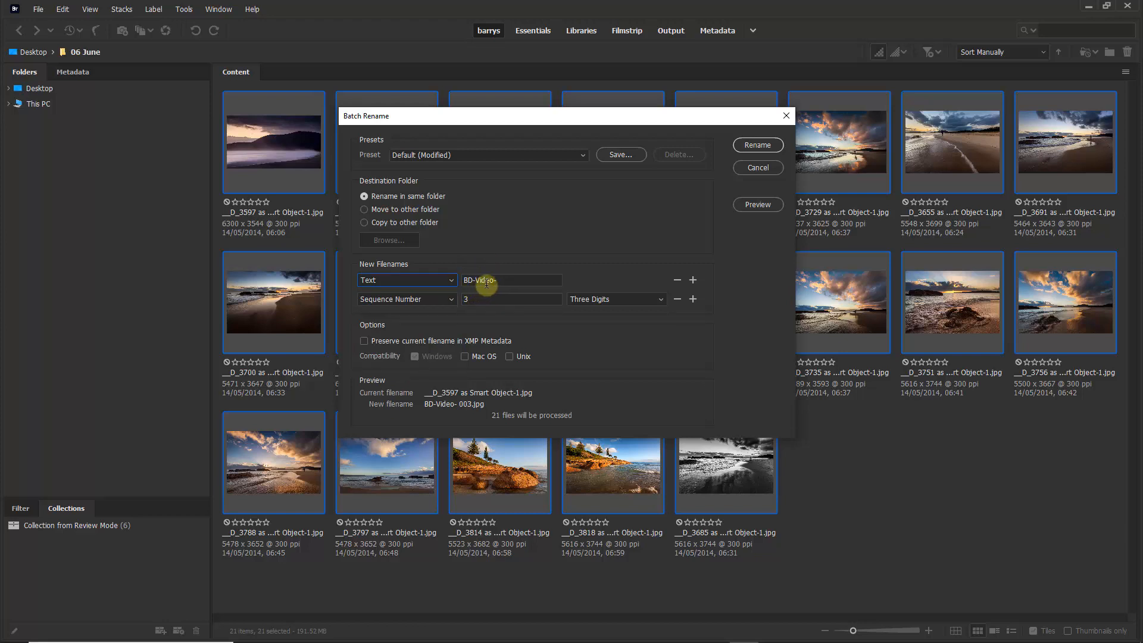
drag(503, 284, 444, 283)
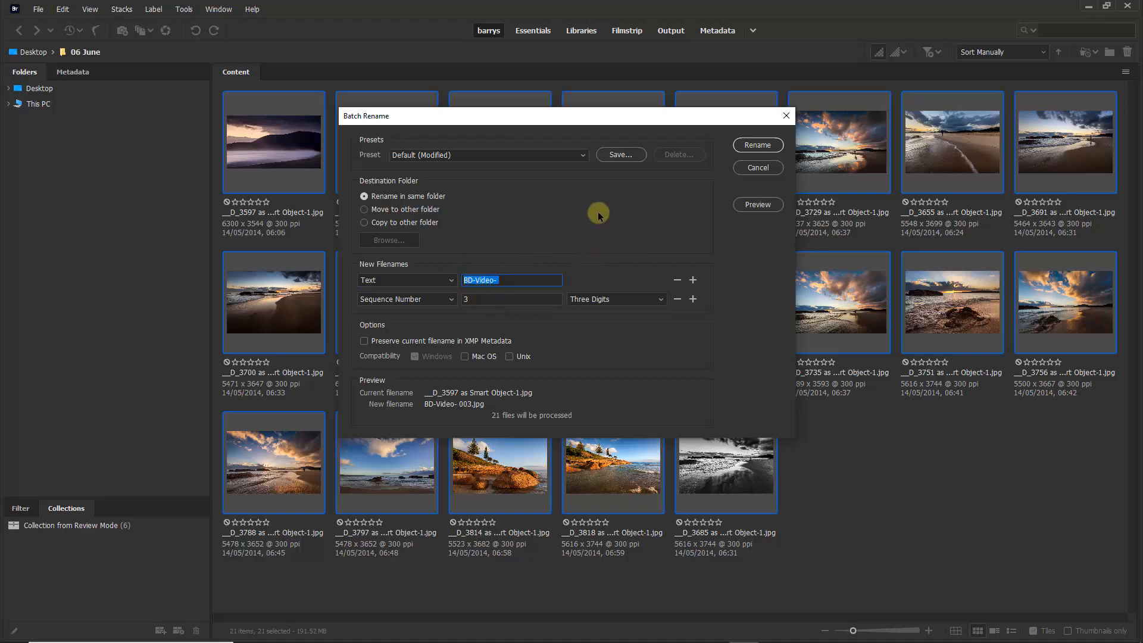
text(Beckham Digital)
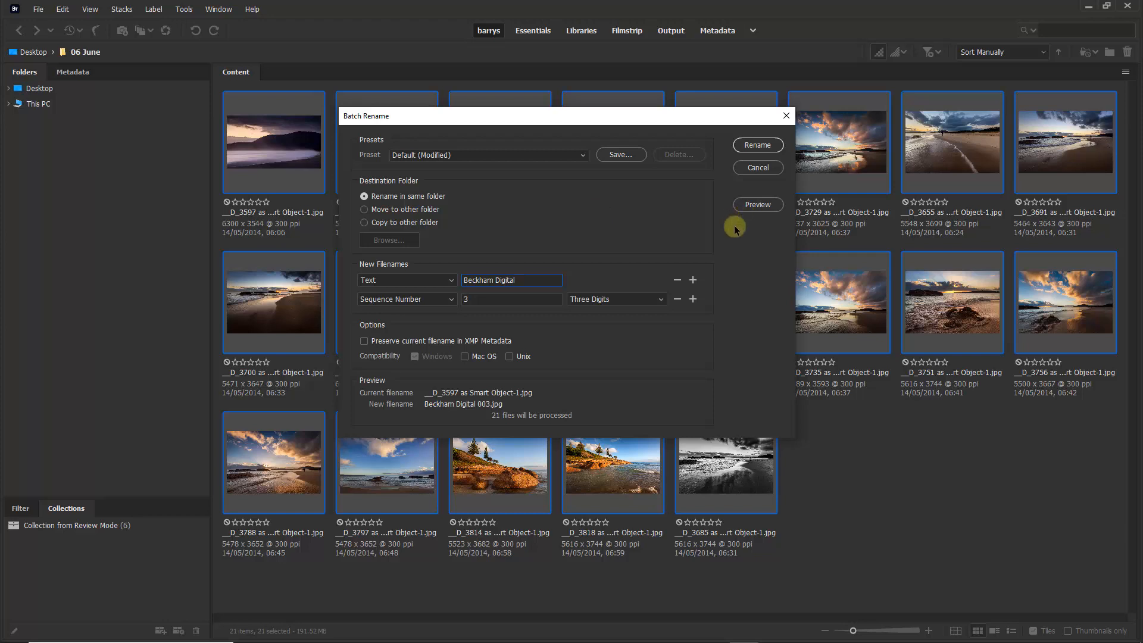
Replace the second filename element with a three-digit Sequence Number starting at 1, and rename all the selected photos
click(677, 299)
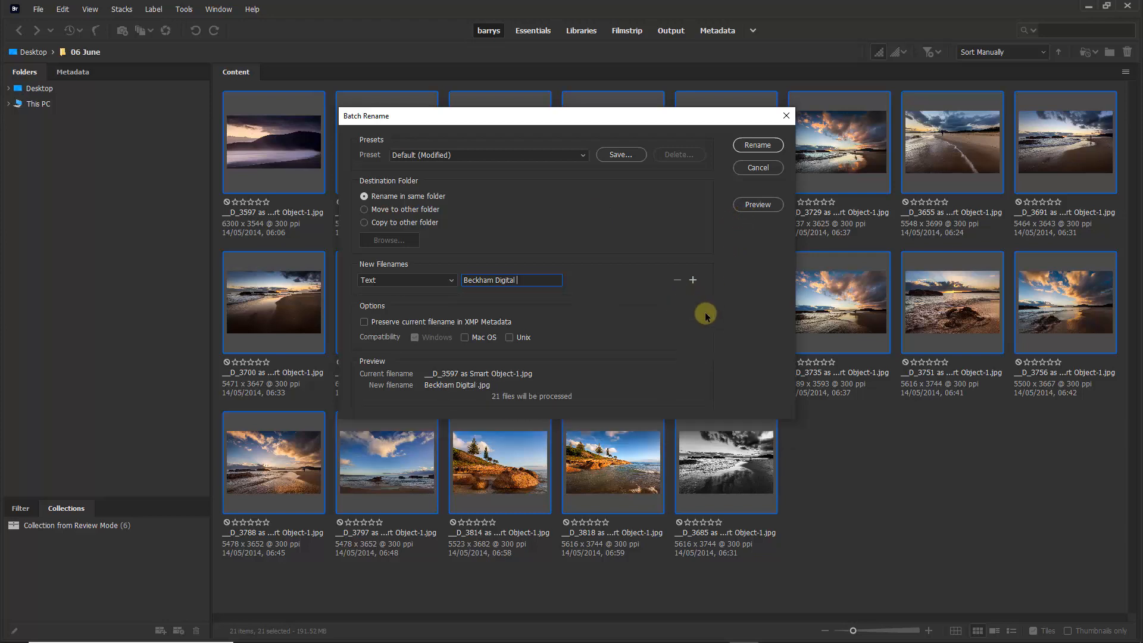
click(693, 280)
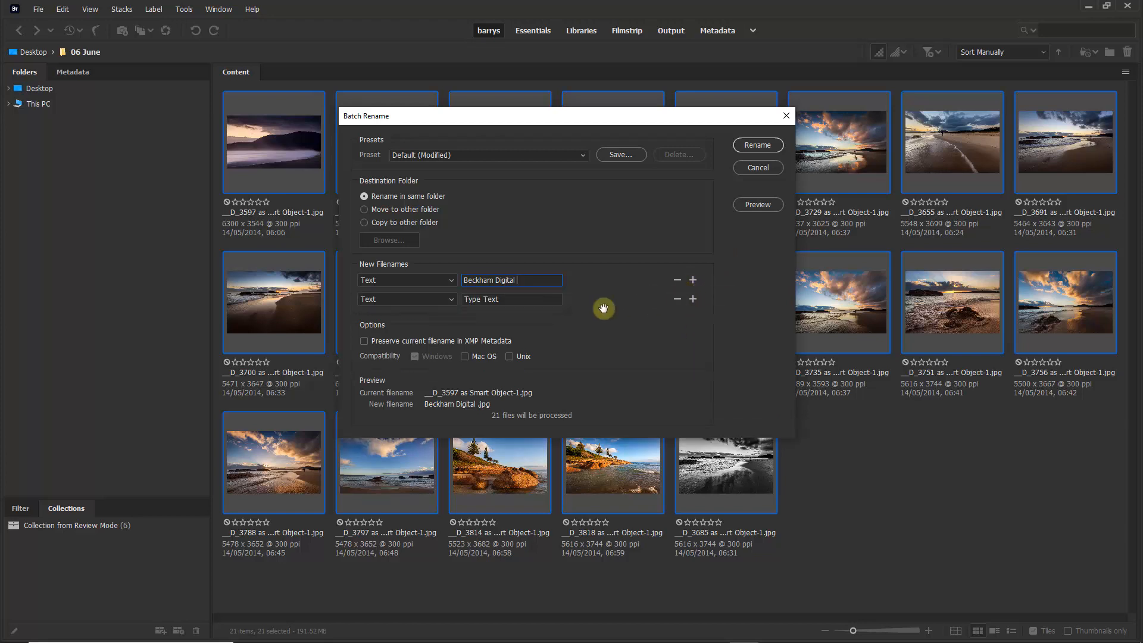
click(450, 301)
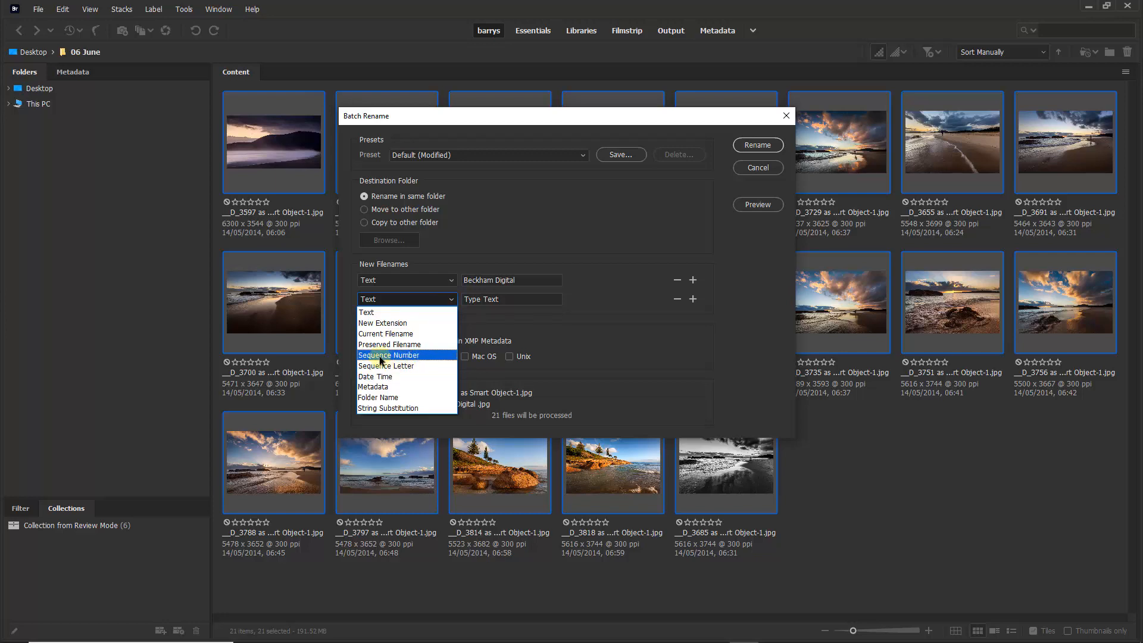
click(404, 356)
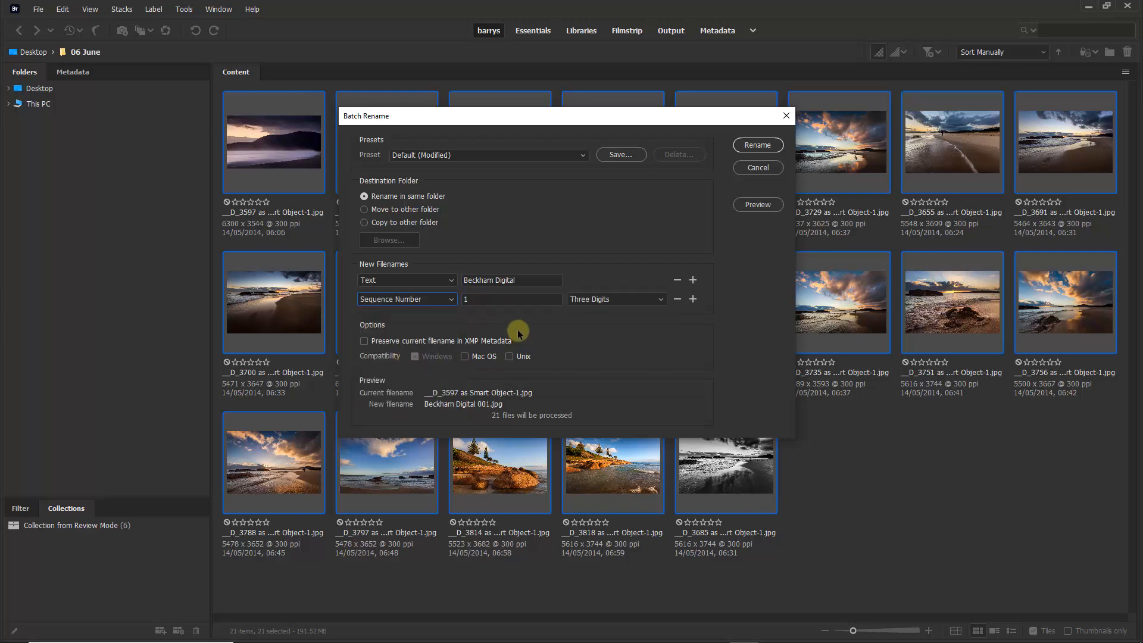
click(662, 301)
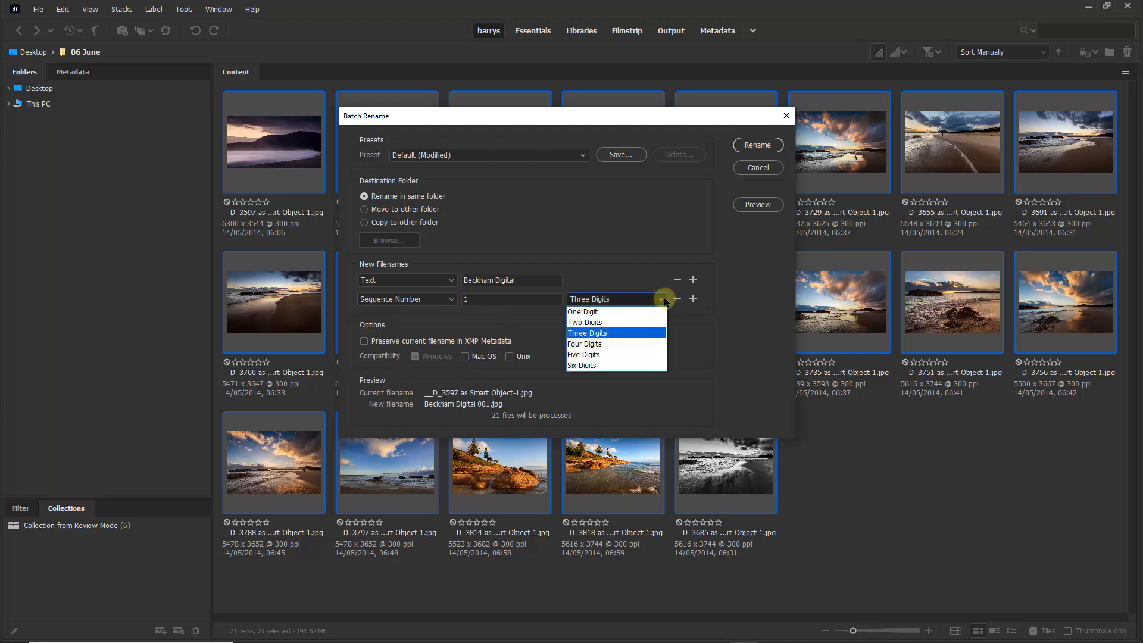
click(627, 334)
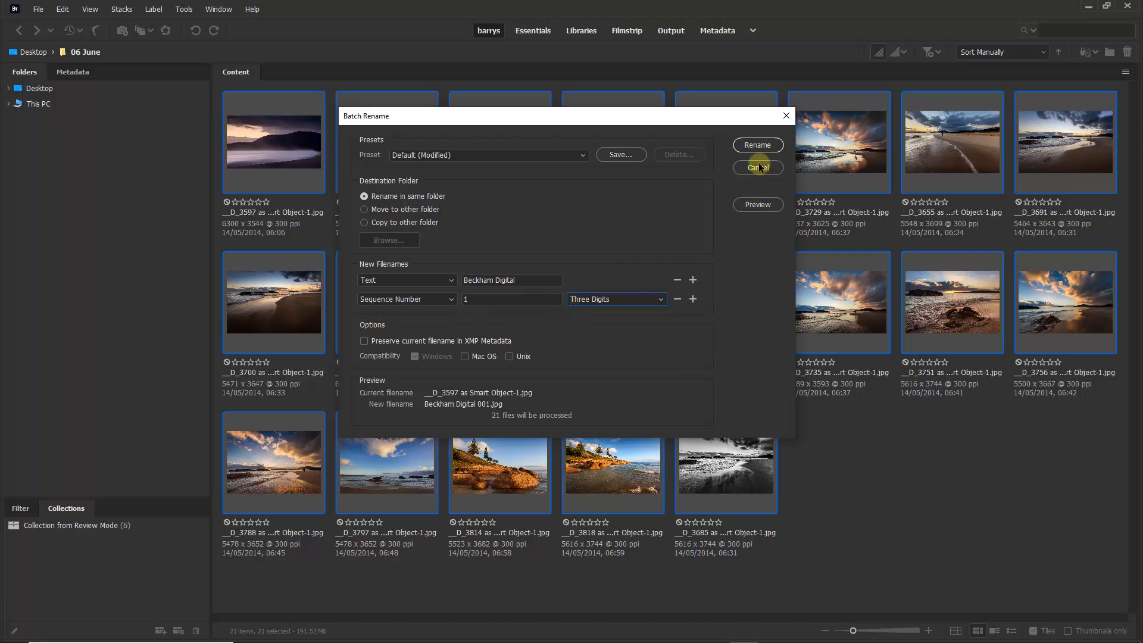
click(751, 145)
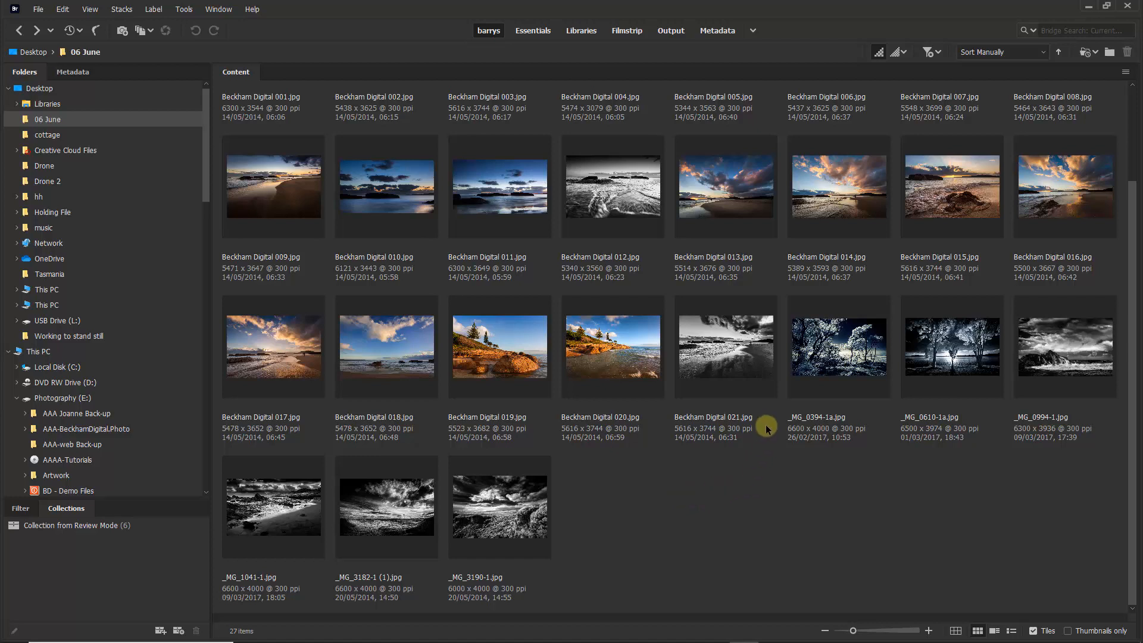
Move _MG_0394-1a and _MG_0610-1a together to the end of the manual order, and place _MG_3182-1 (1) before _MG_1041-1
click(843, 362)
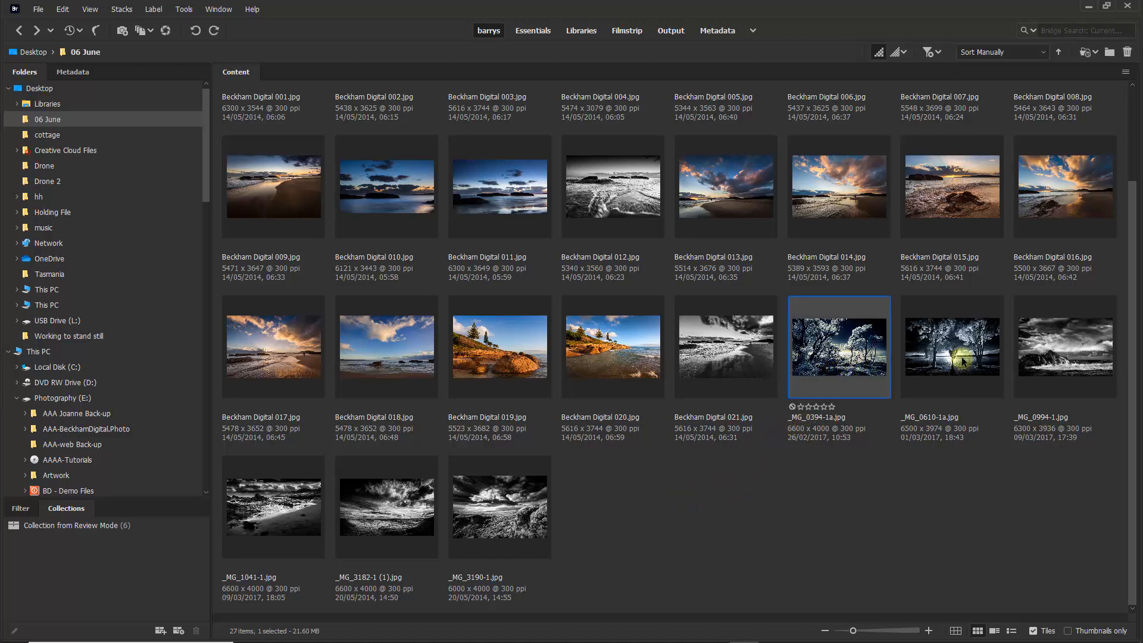
ctrl+click(956, 358)
drag(848, 344, 607, 507)
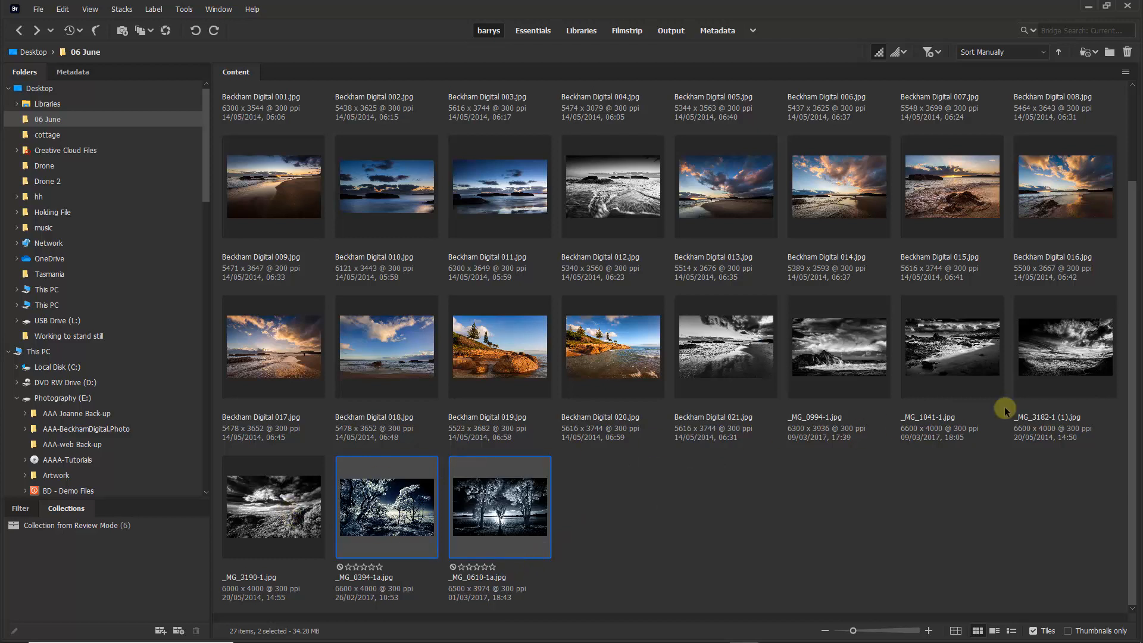
drag(1055, 369, 892, 359)
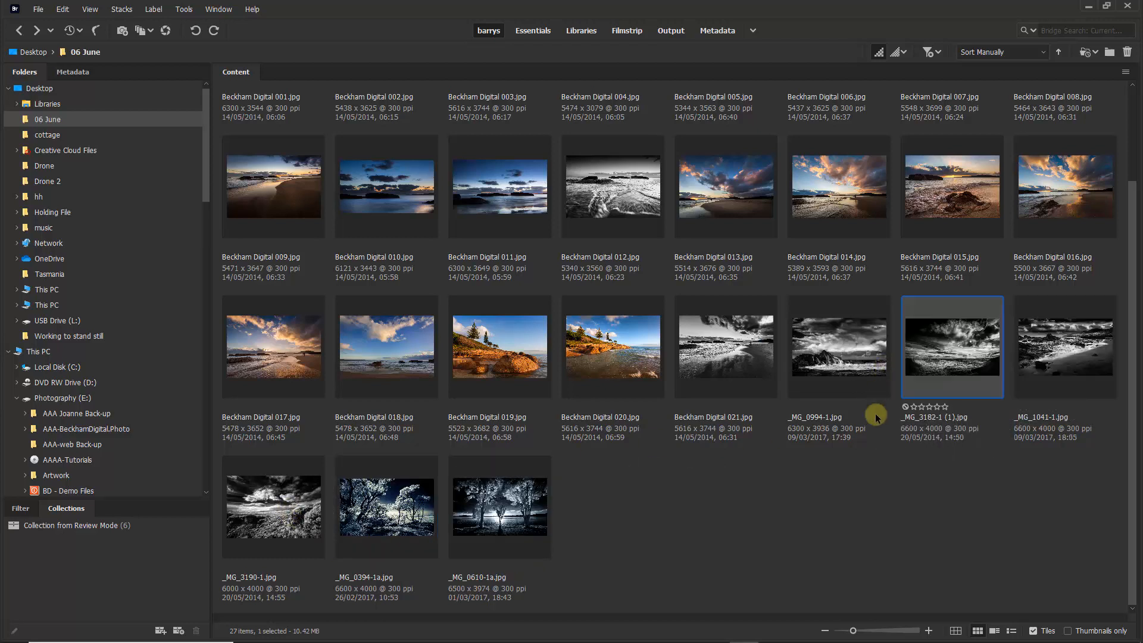
Batch rename the six _MG photos with the text "Beckham Digital " and a three-digit sequence number starting at 22
click(840, 352)
shift+click(496, 513)
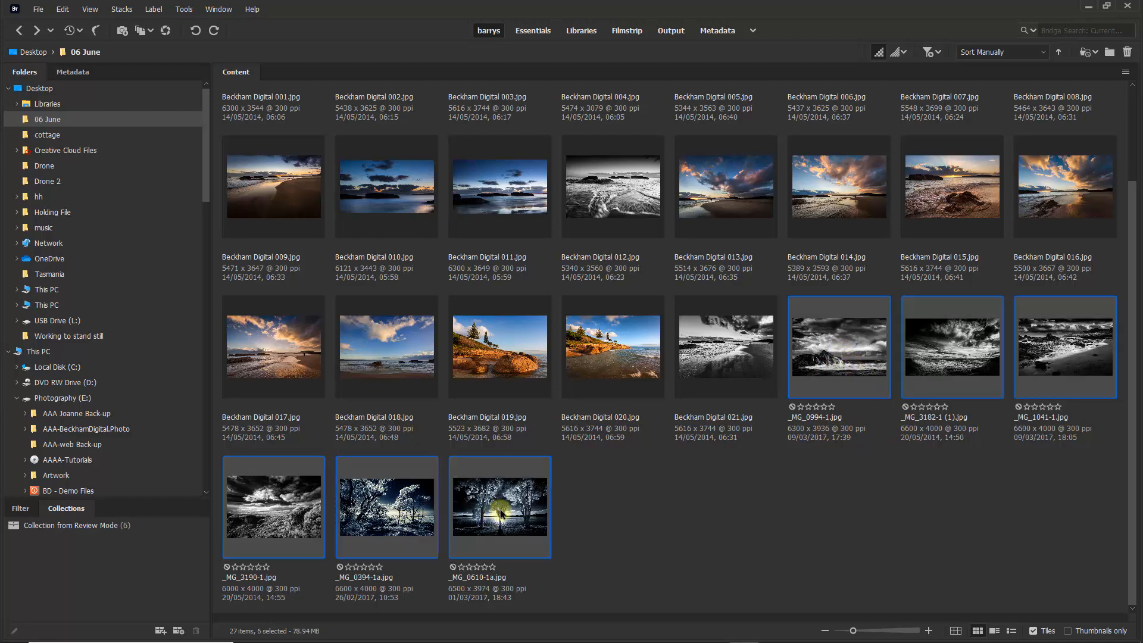
right_click(502, 505)
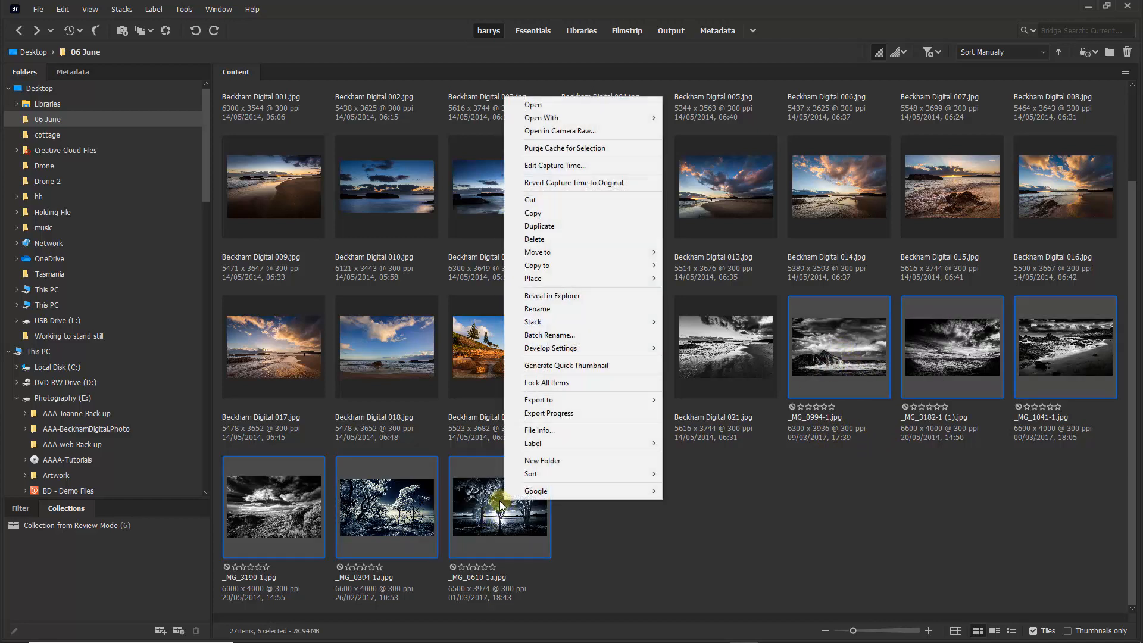
click(571, 337)
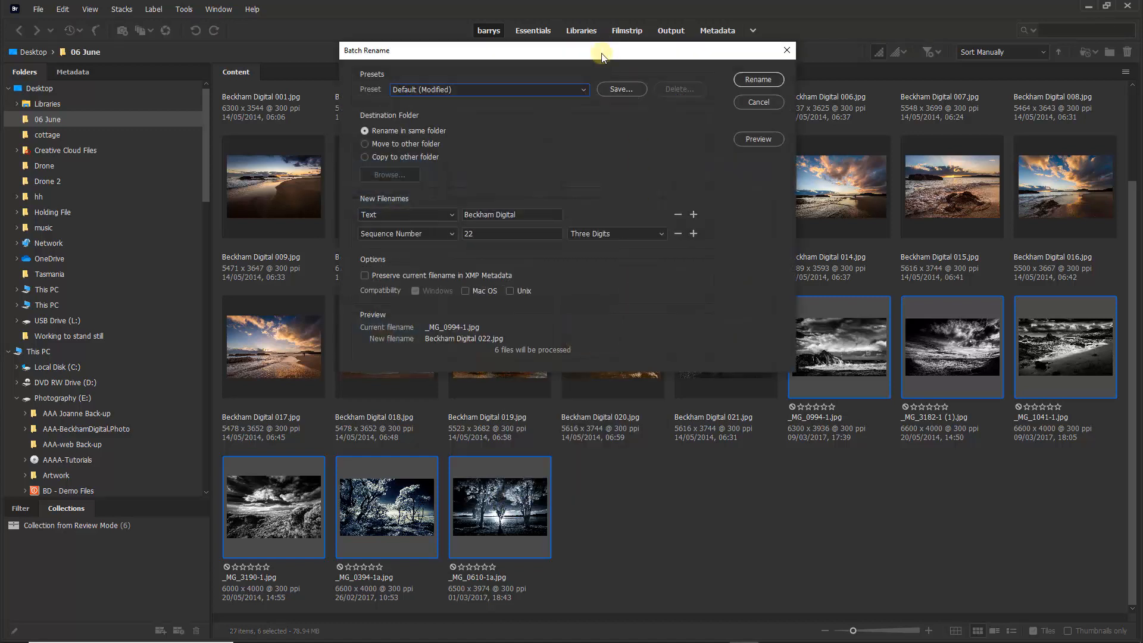
drag(610, 52, 631, 41)
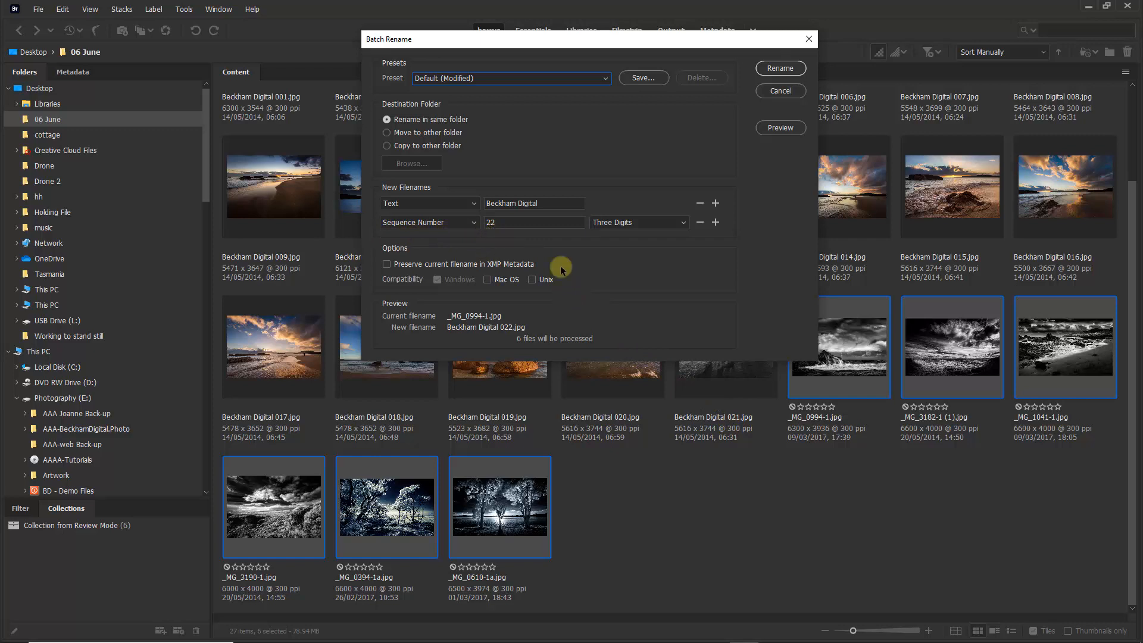
click(780, 69)
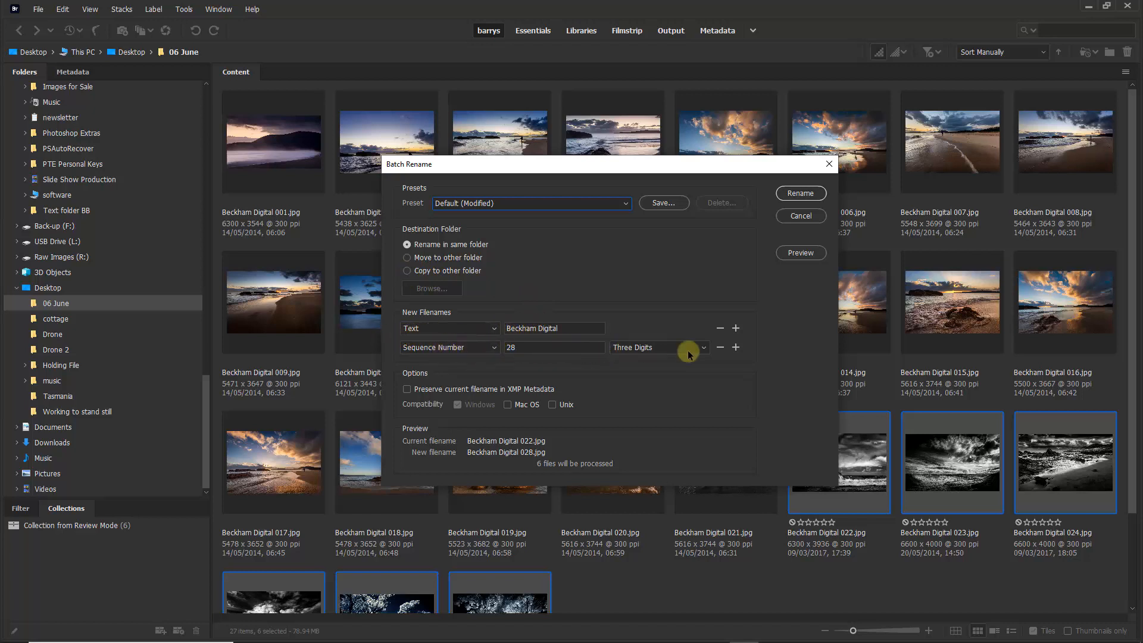
click(736, 348)
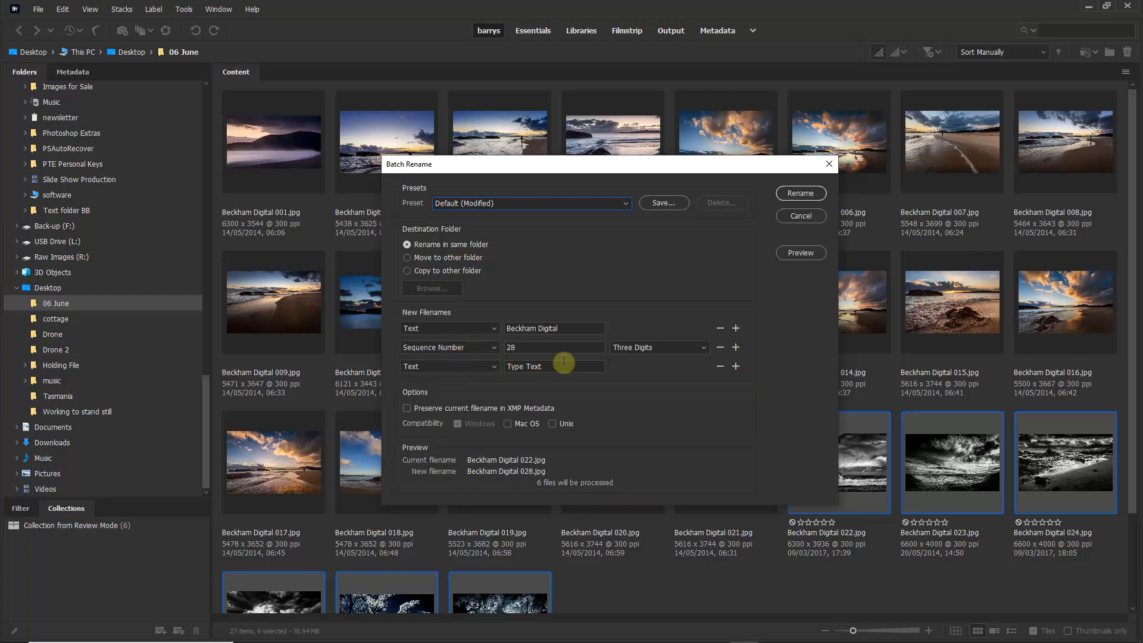
click(720, 367)
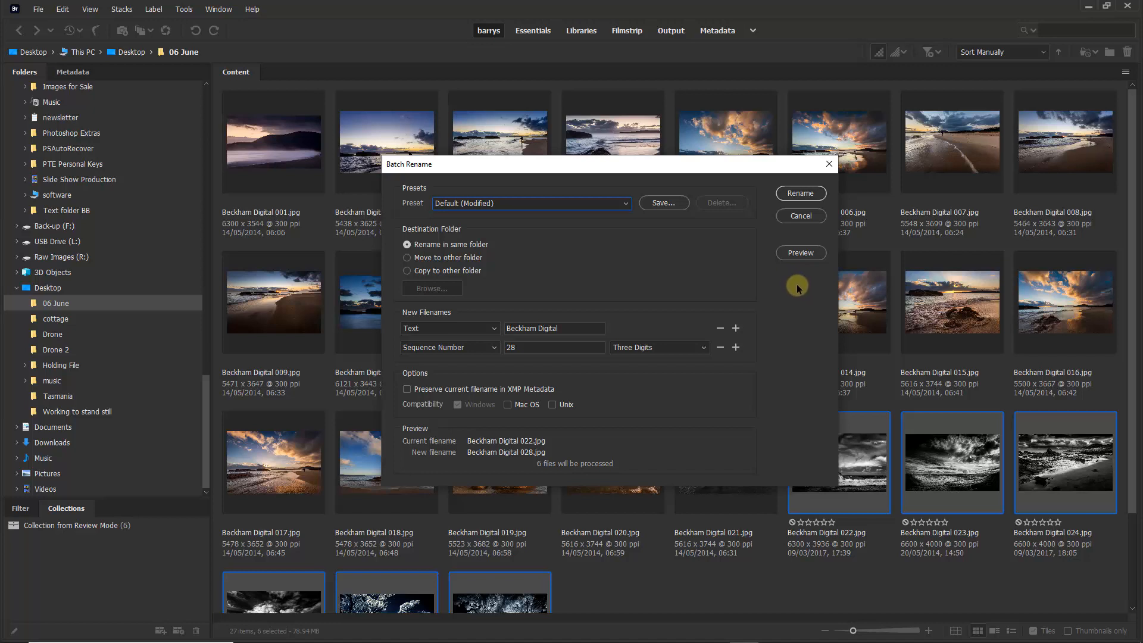
click(800, 216)
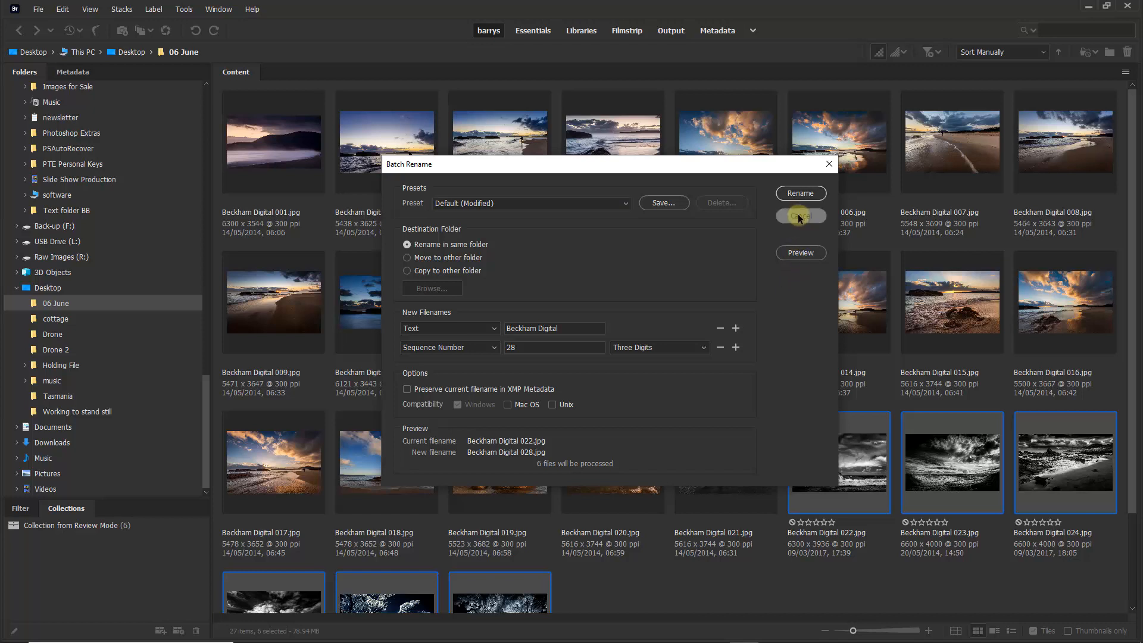